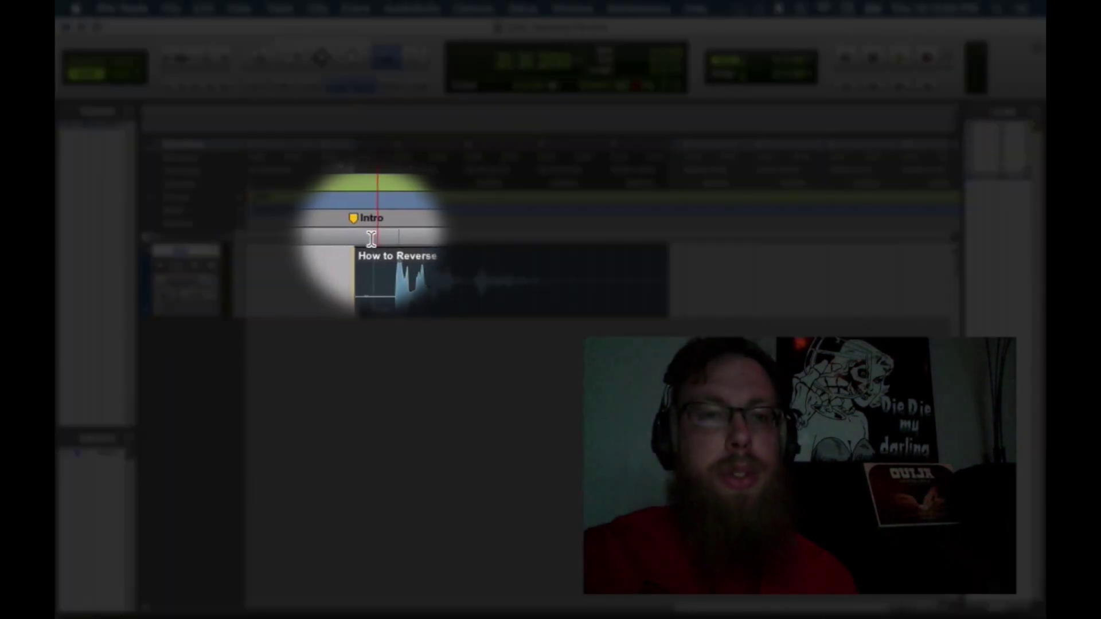
# Play and stop the How to Reverse vocal clip, then bring up the New Tracks dialog
pyautogui.press('space')
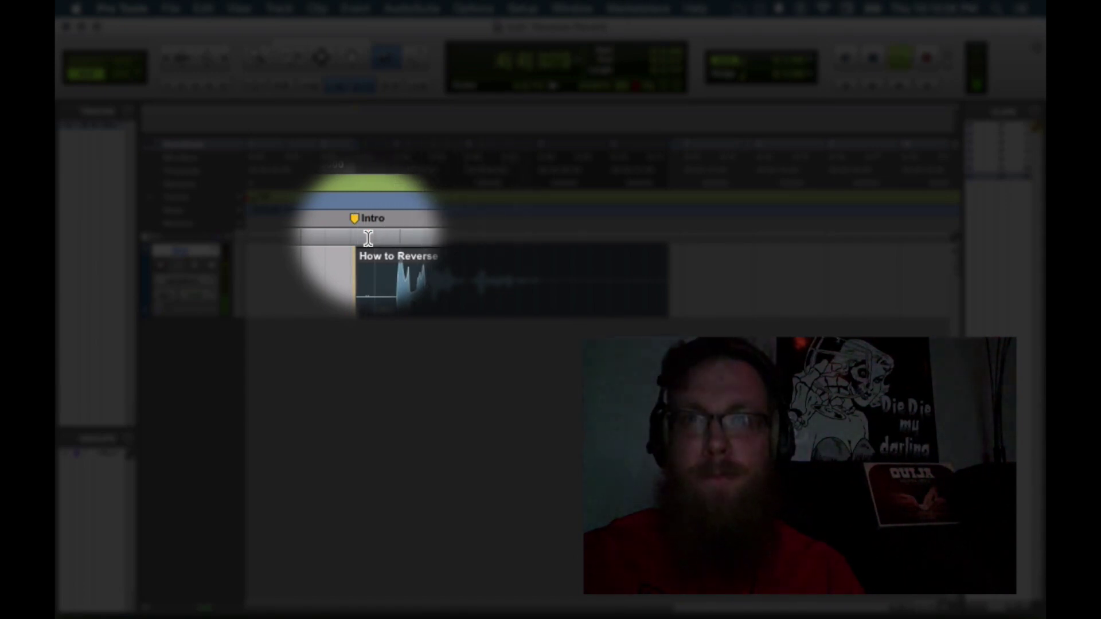
pyautogui.press('space')
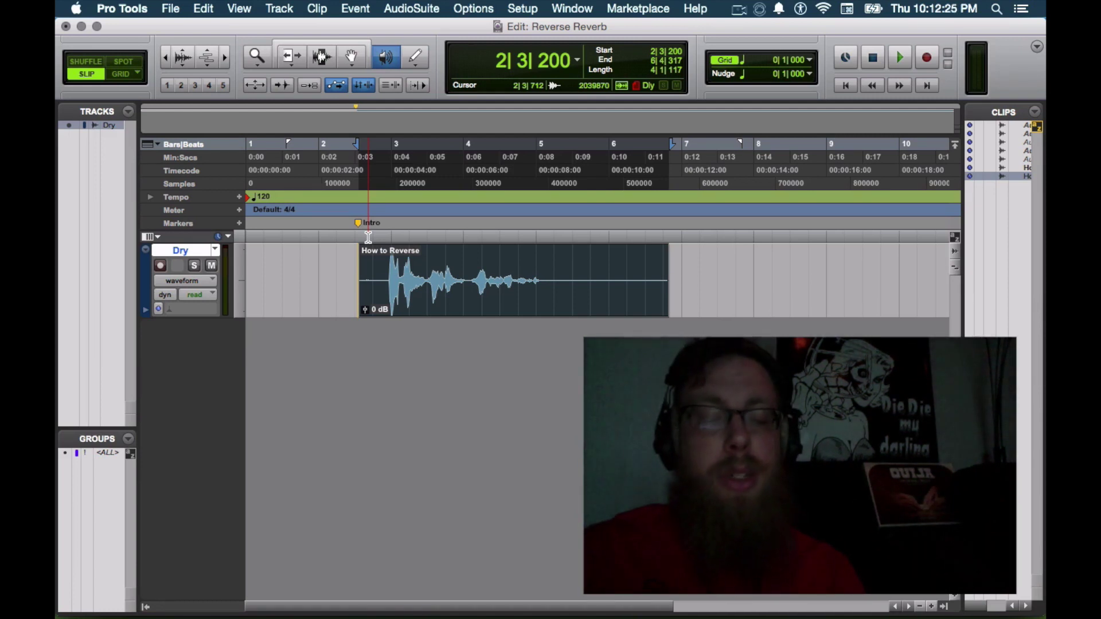
pyautogui.press('shift+super+n')
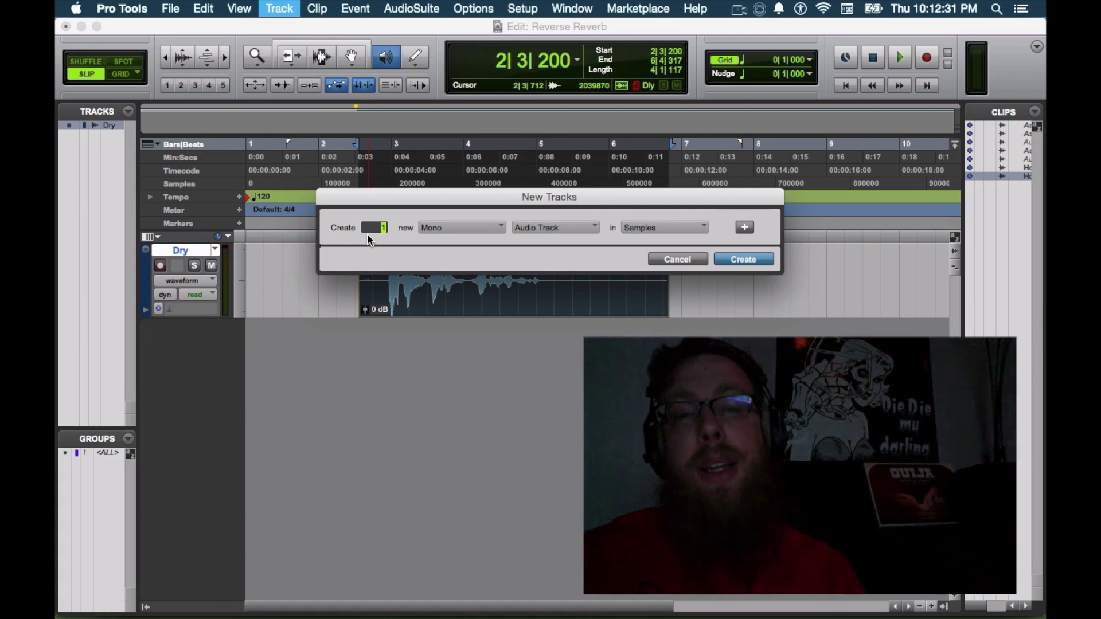
# Create one stereo Aux Input track and one stereo Audio track
pyautogui.press('super+Right')
pyautogui.press('super+Down')
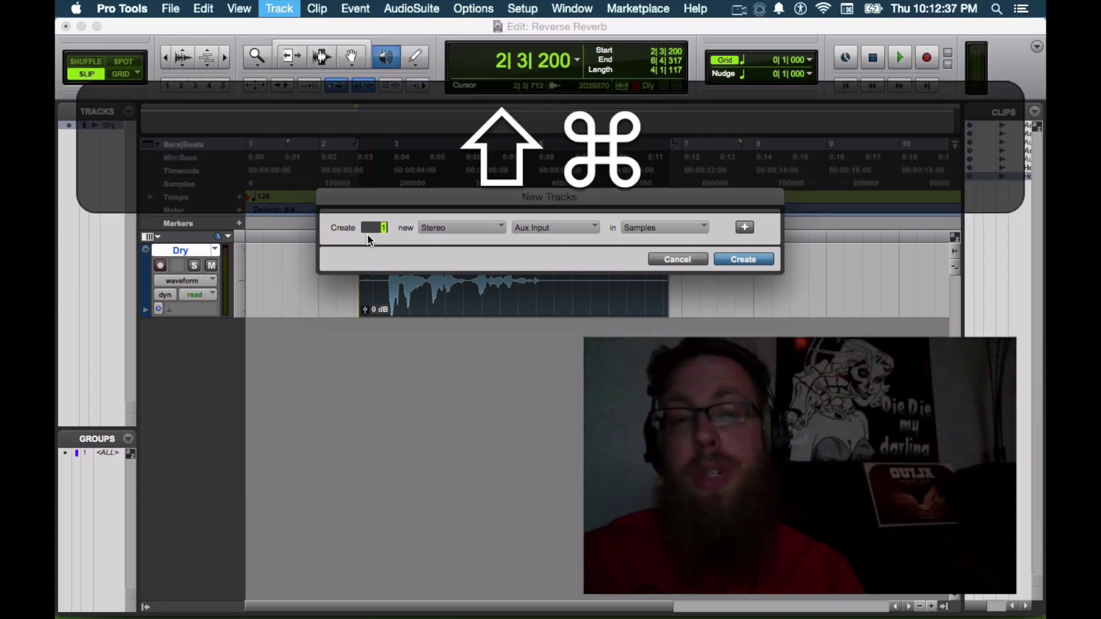
pyautogui.press('shift+super+Down')
pyautogui.press('super+Right')
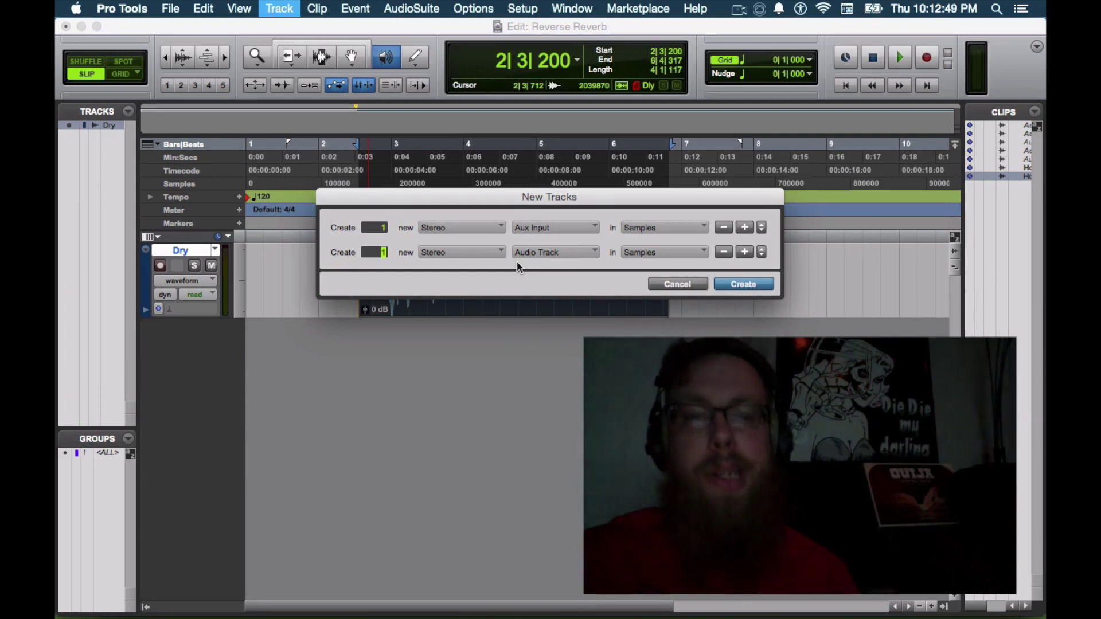
pyautogui.click(728, 284)
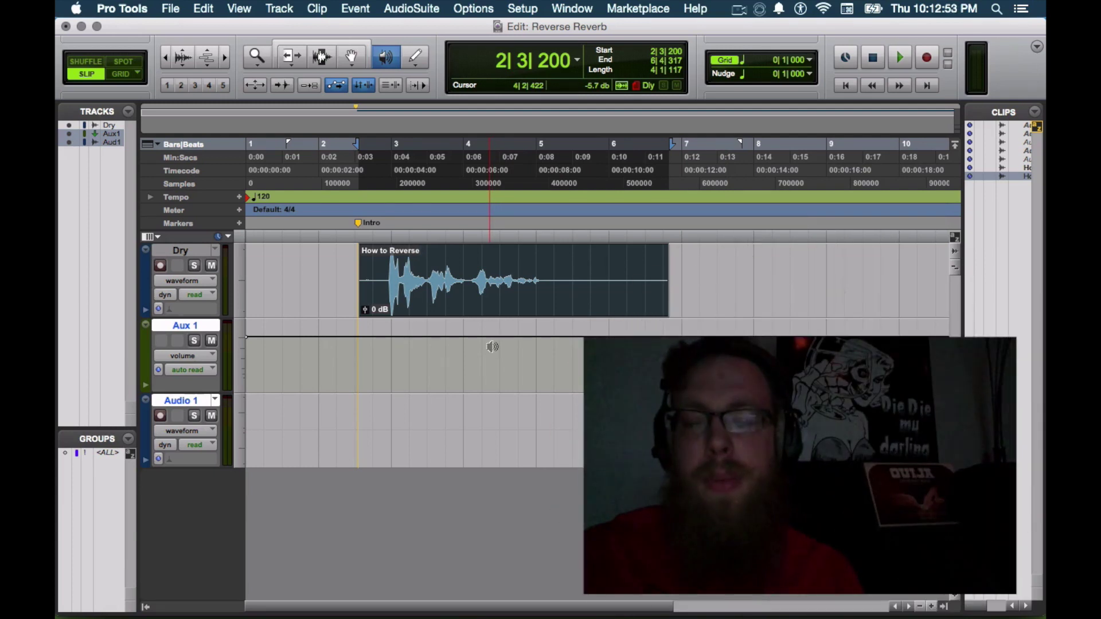
# Insert a D-Verb on Aux 1 set to Church with a 35.7-second decay
pyautogui.press('super+equal')
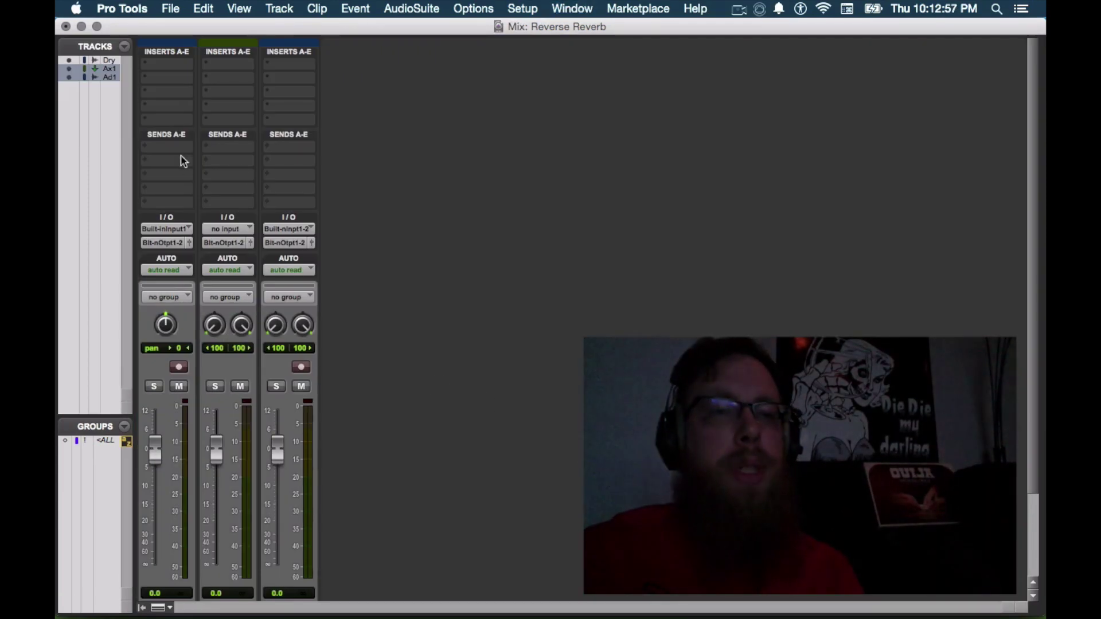
pyautogui.click(215, 65)
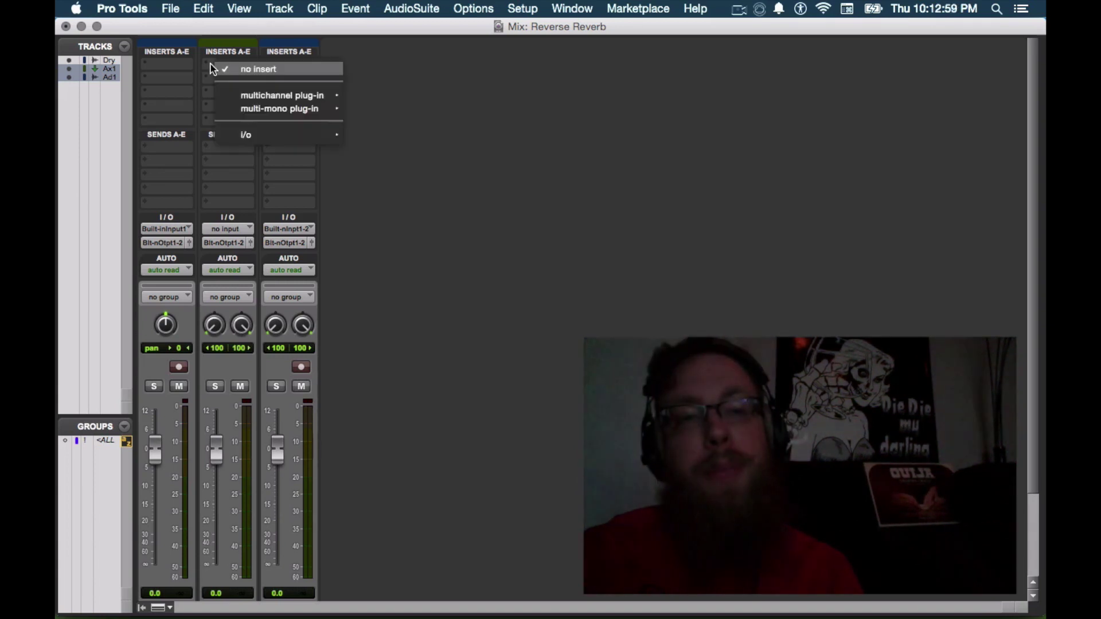
pyautogui.moveTo(258, 94)
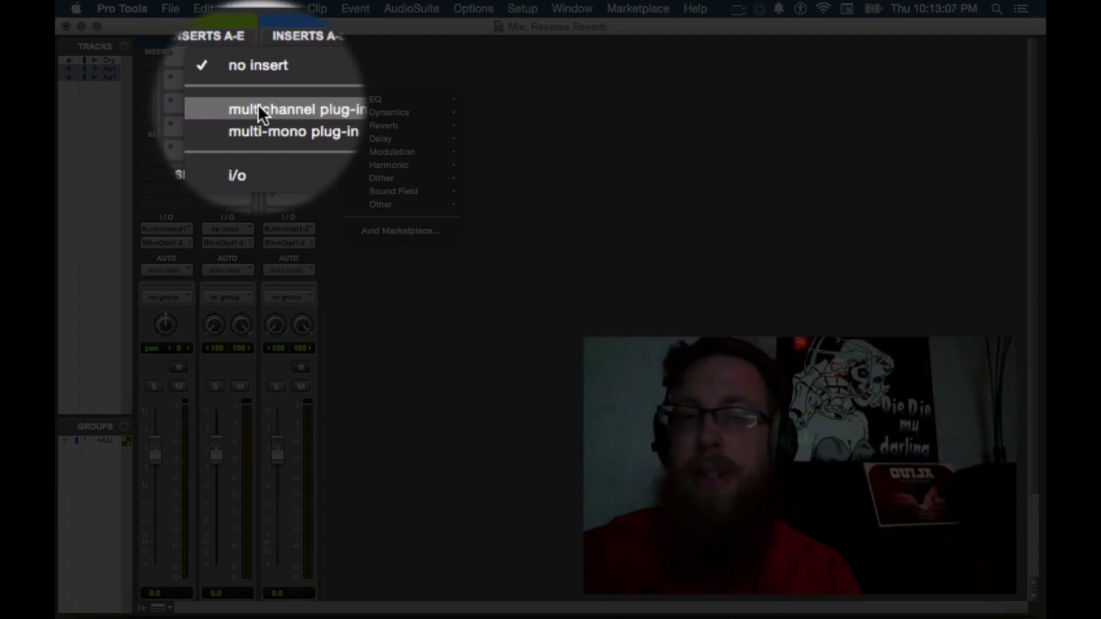
pyautogui.moveTo(376, 126)
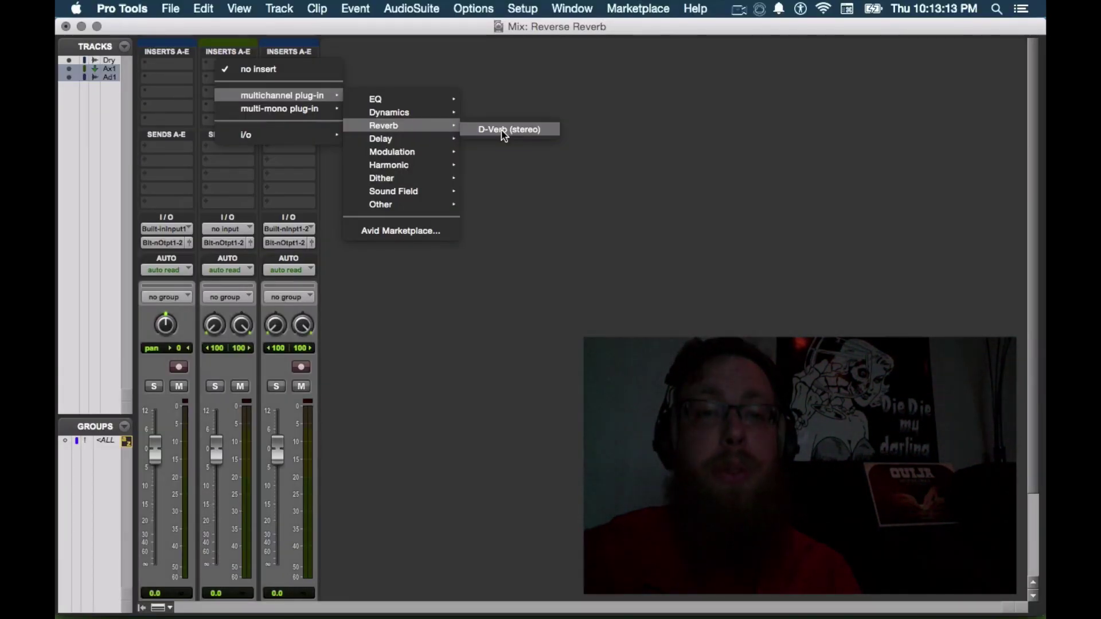
pyautogui.click(504, 131)
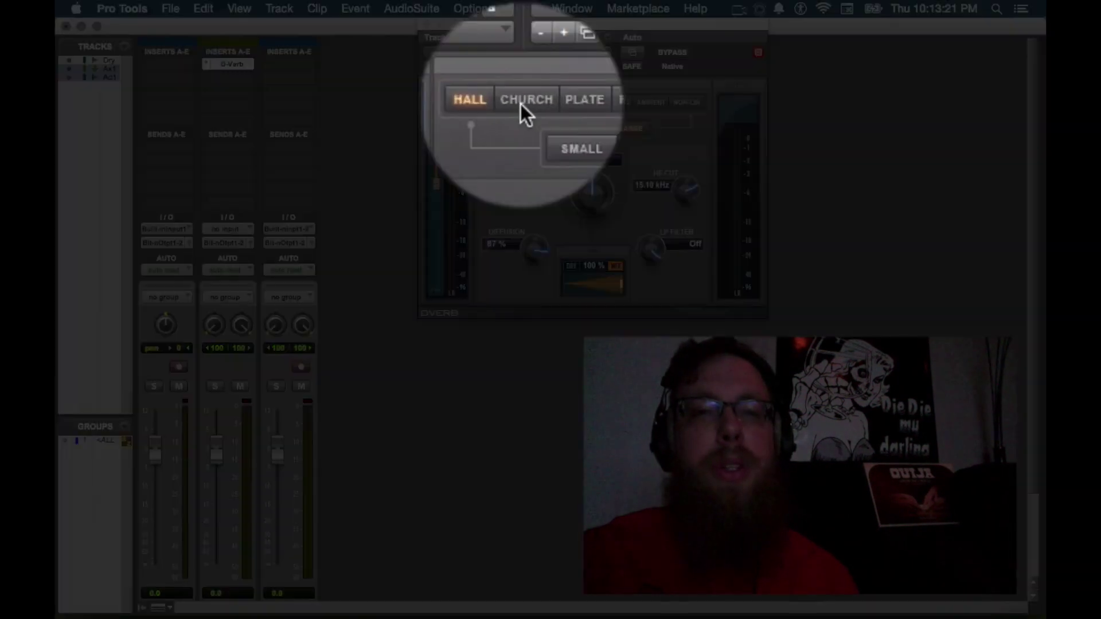
pyautogui.click(524, 102)
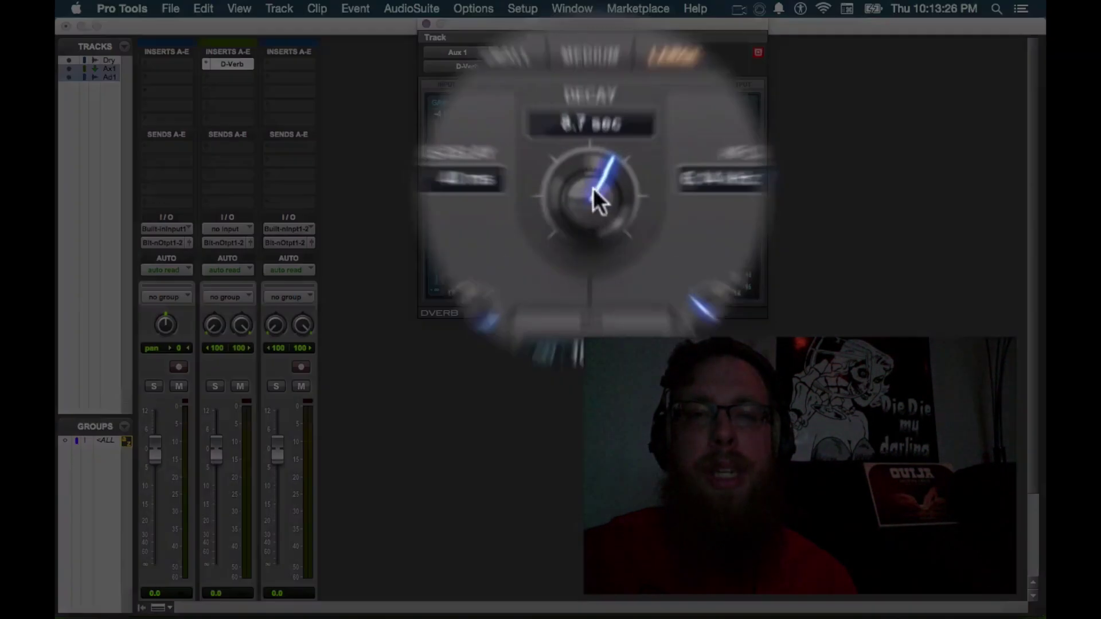
pyautogui.moveTo(593, 188); pyautogui.dragTo(572, 205)
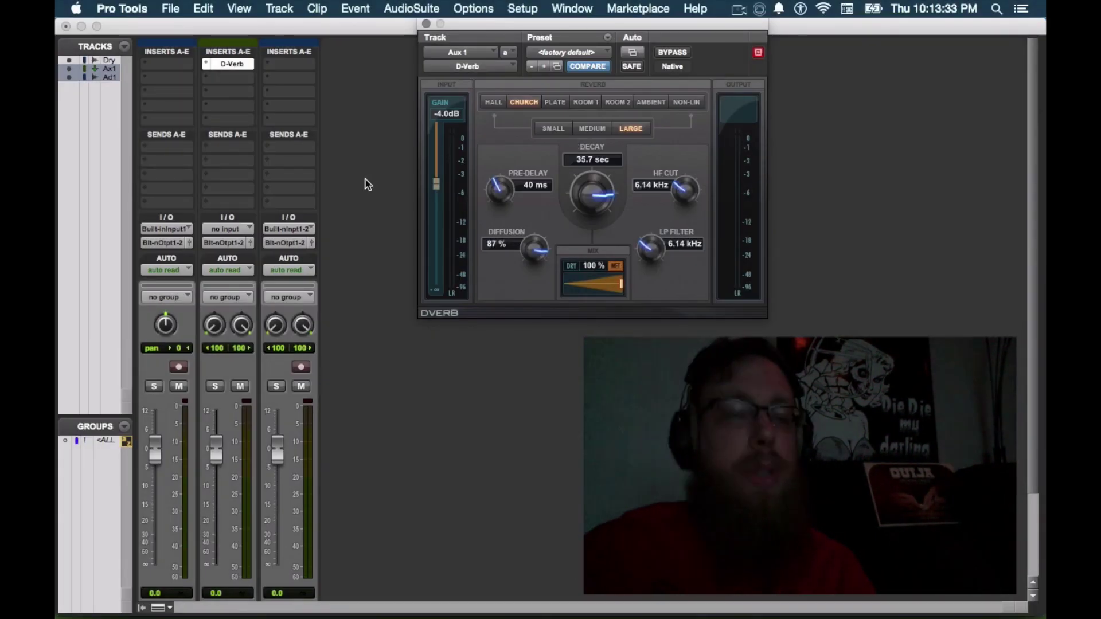
pyautogui.click(243, 229)
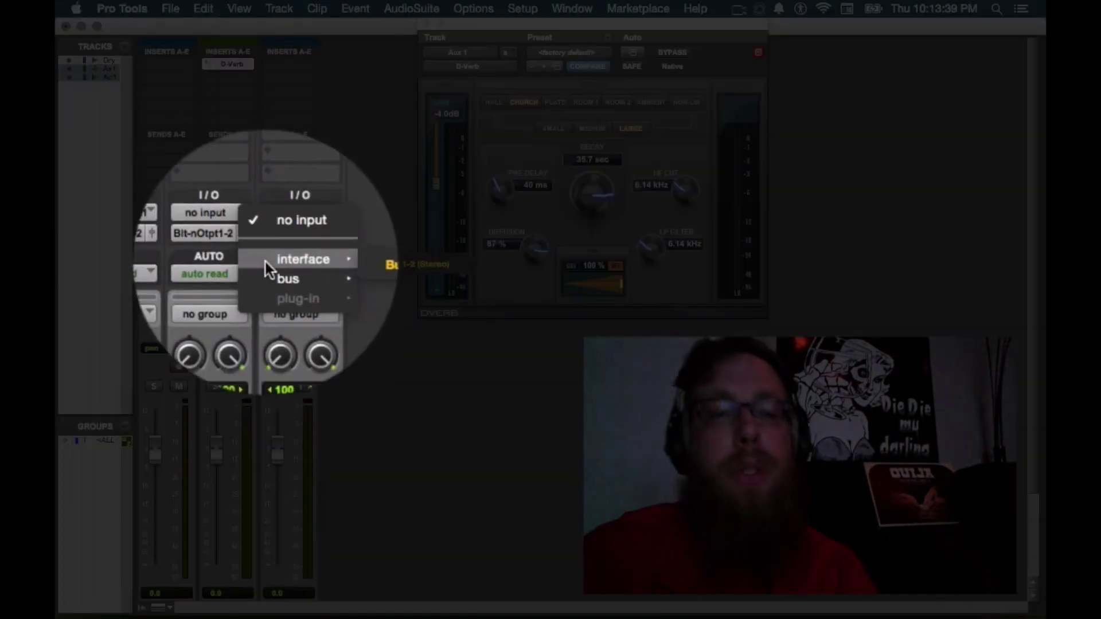
# Set Aux 1's input to Bus 1-2 and add a 0 dB Dry send to Bus 1-2
pyautogui.moveTo(281, 274)
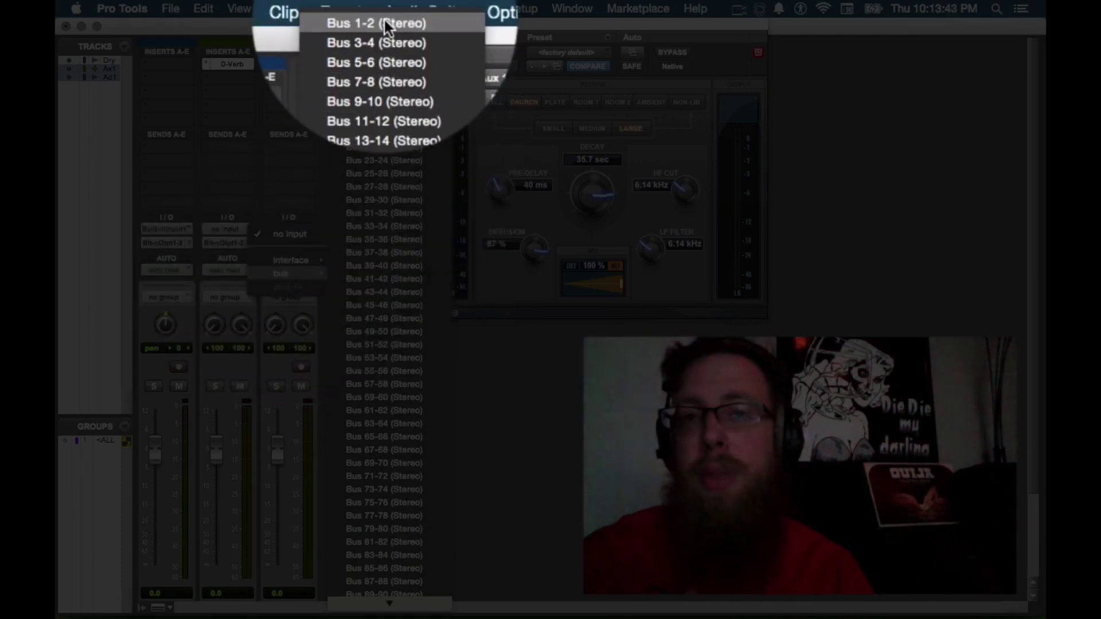
pyautogui.click(384, 17)
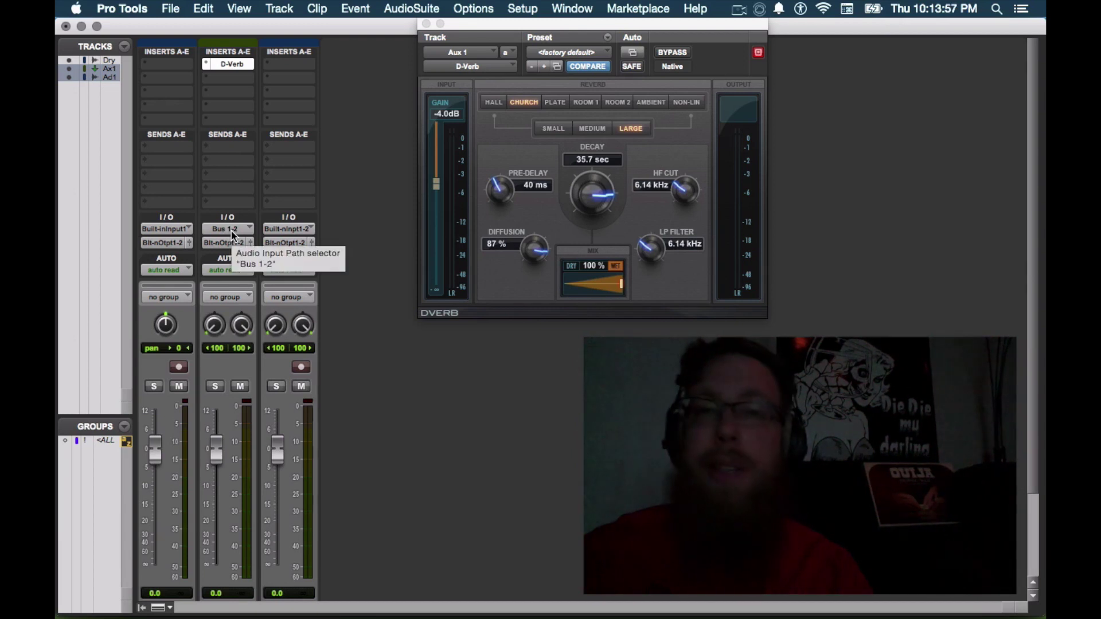
pyautogui.click(148, 149)
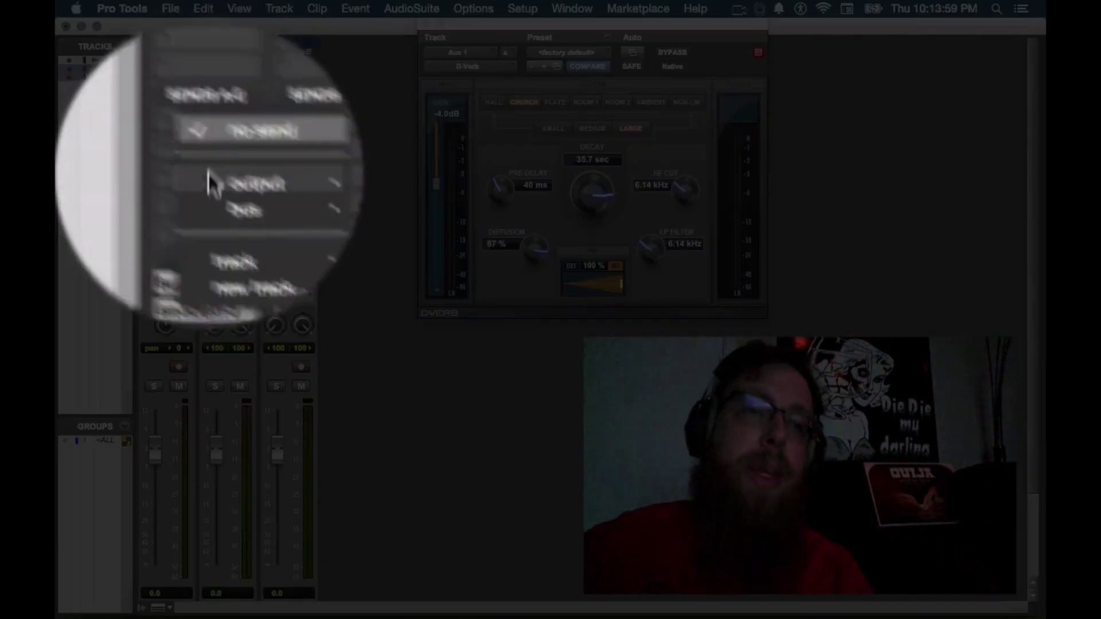
pyautogui.moveTo(183, 195)
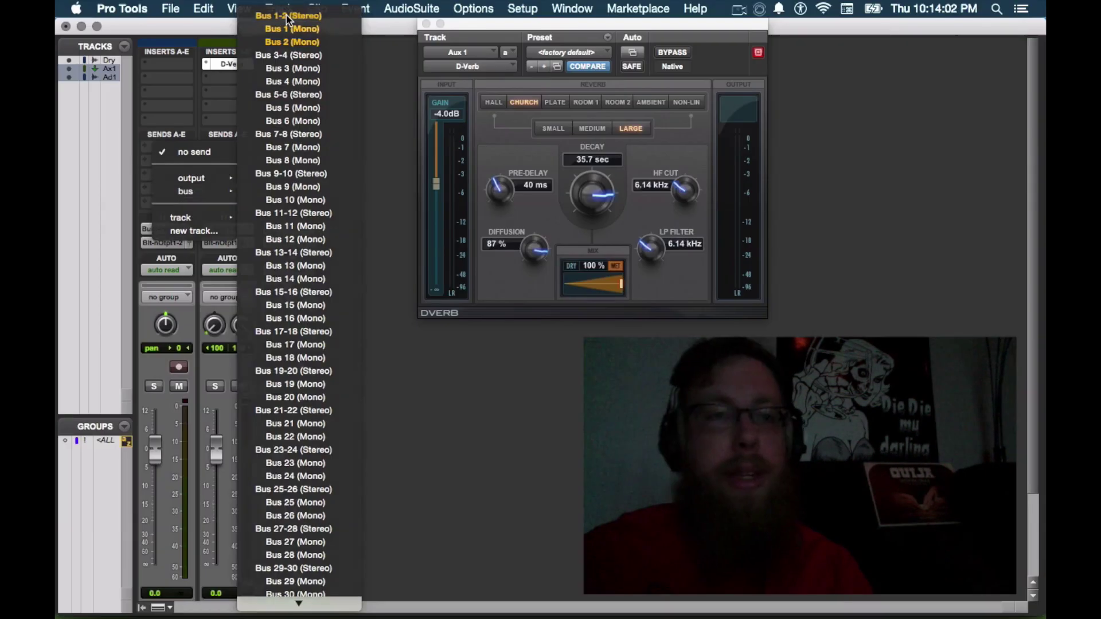
pyautogui.click(291, 15)
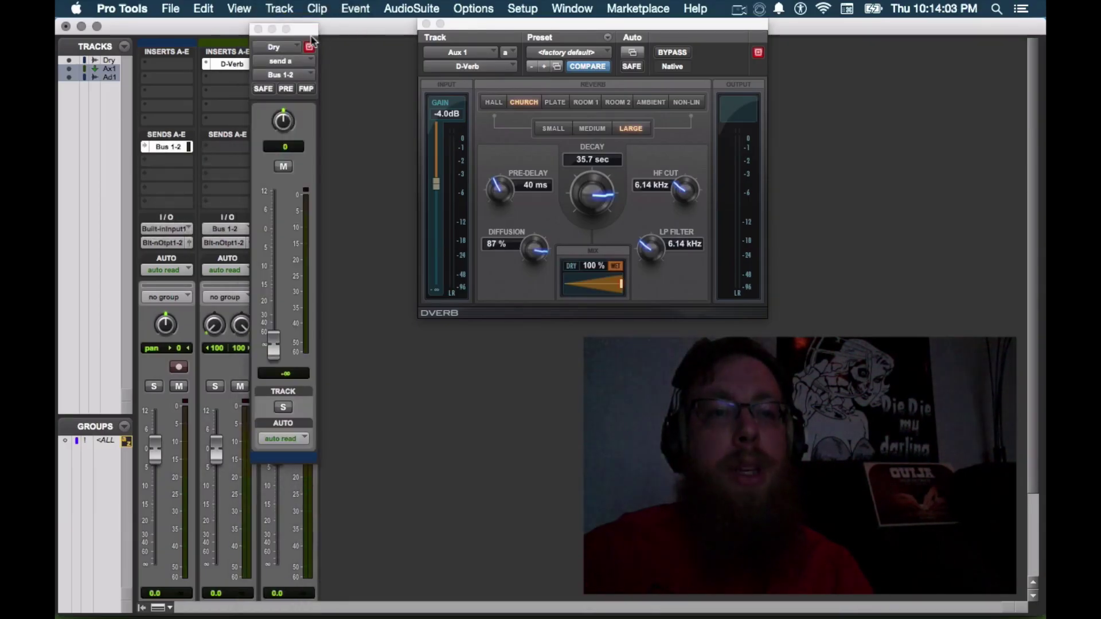
pyautogui.moveTo(301, 34); pyautogui.dragTo(379, 38)
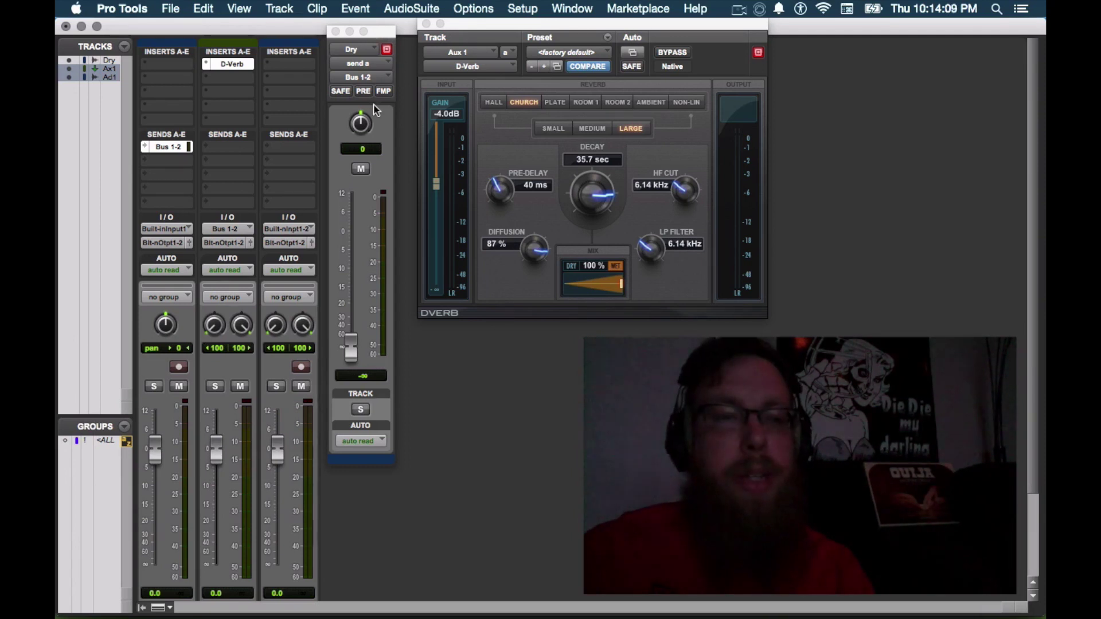
pyautogui.keyDown('alt'); pyautogui.click(356, 349); pyautogui.keyUp('alt')
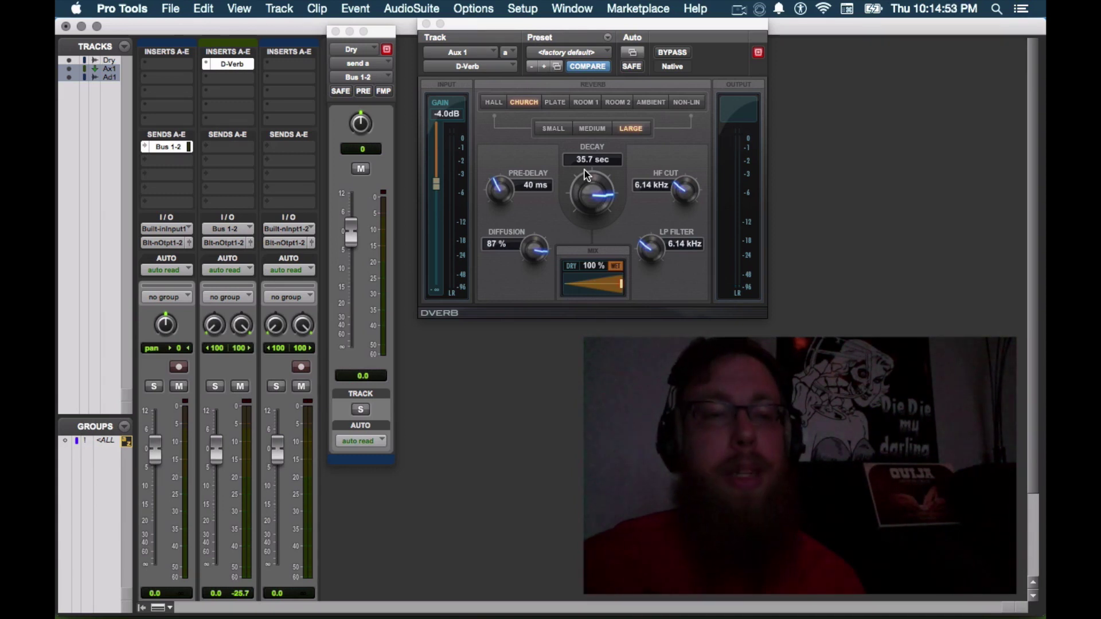
# Route Aux 1's output through Bus 3-4 into Audio 1's input, then return to the Edit window
pyautogui.click(232, 246)
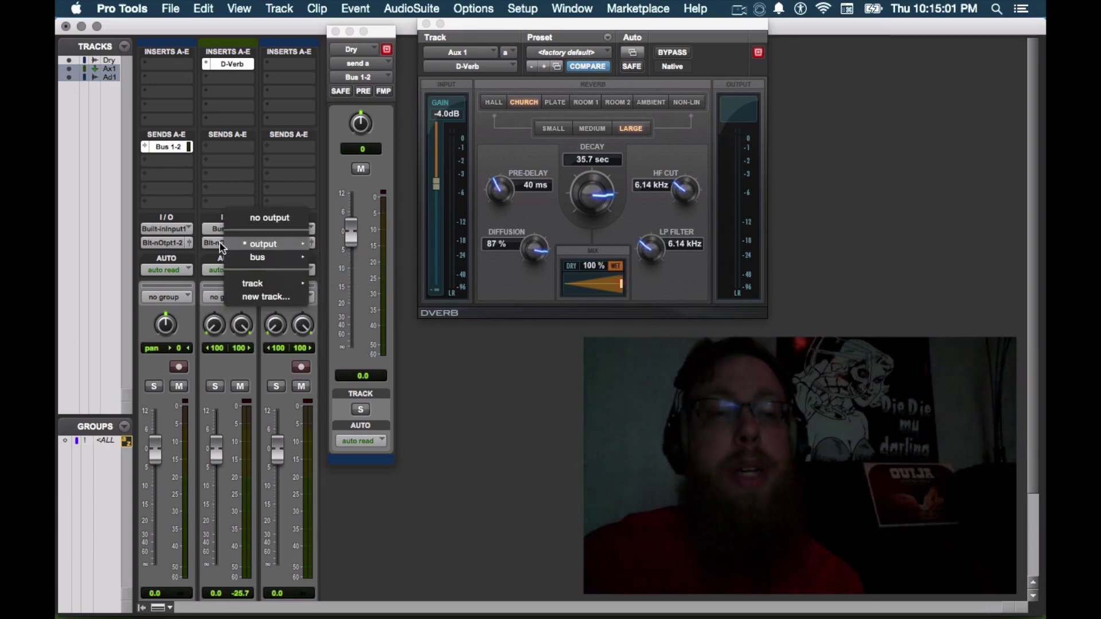
pyautogui.moveTo(239, 262)
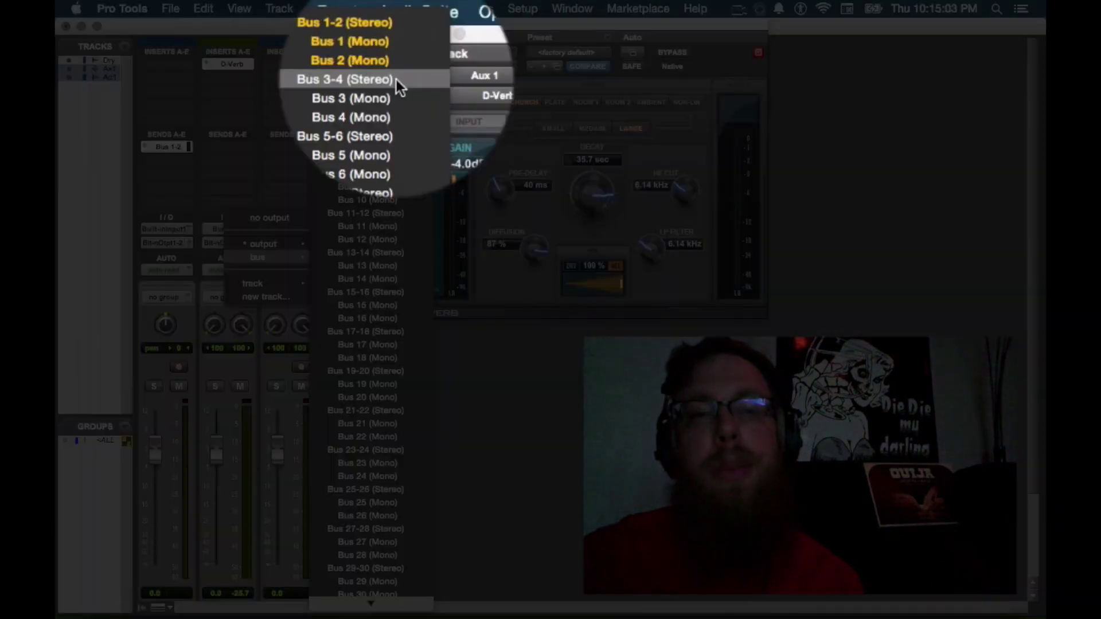
pyautogui.press('Escape')
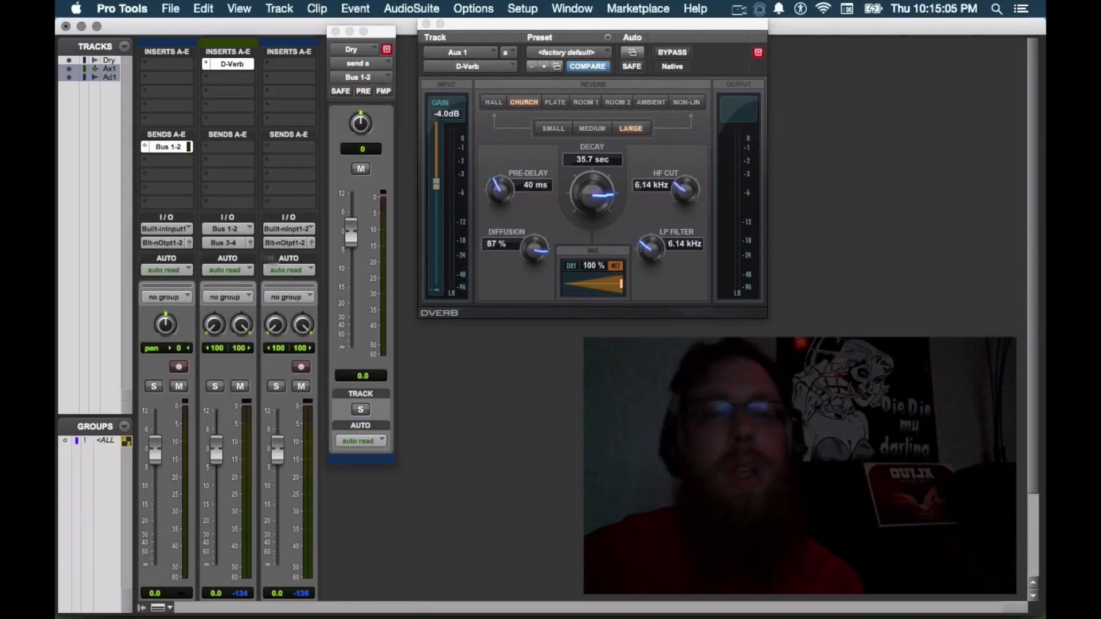
pyautogui.click(291, 232)
pyautogui.moveTo(319, 233)
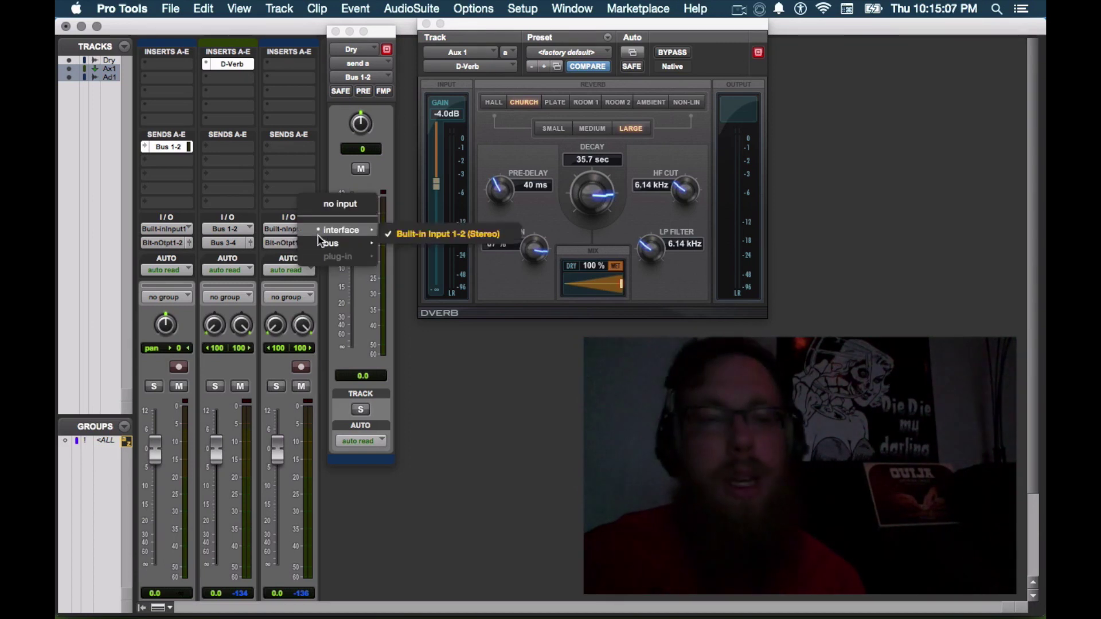
pyautogui.click(396, 160)
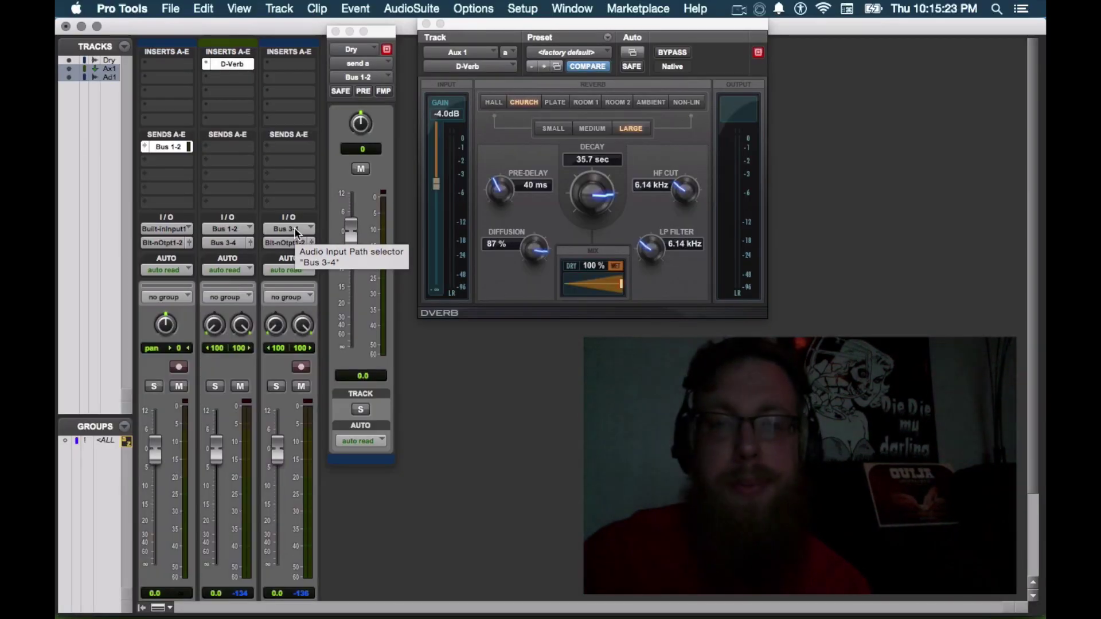
pyautogui.press('super+equal')
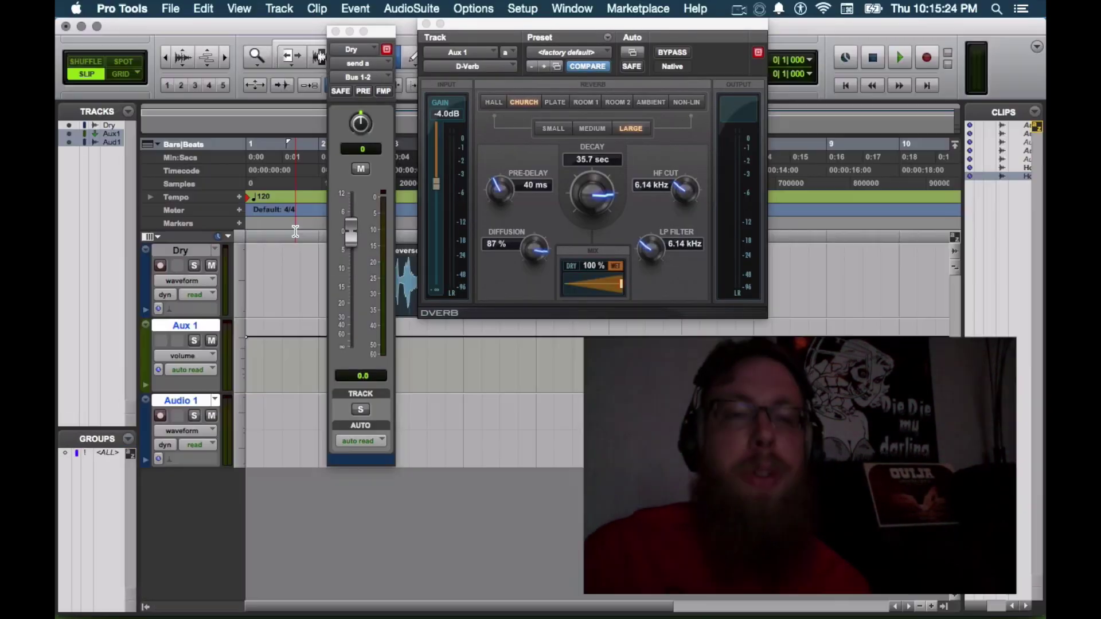
pyautogui.click(336, 32)
# Rename Aux 1 to 'Verb' and Audio 1 to 'Printed Verb'
pyautogui.click(427, 23)
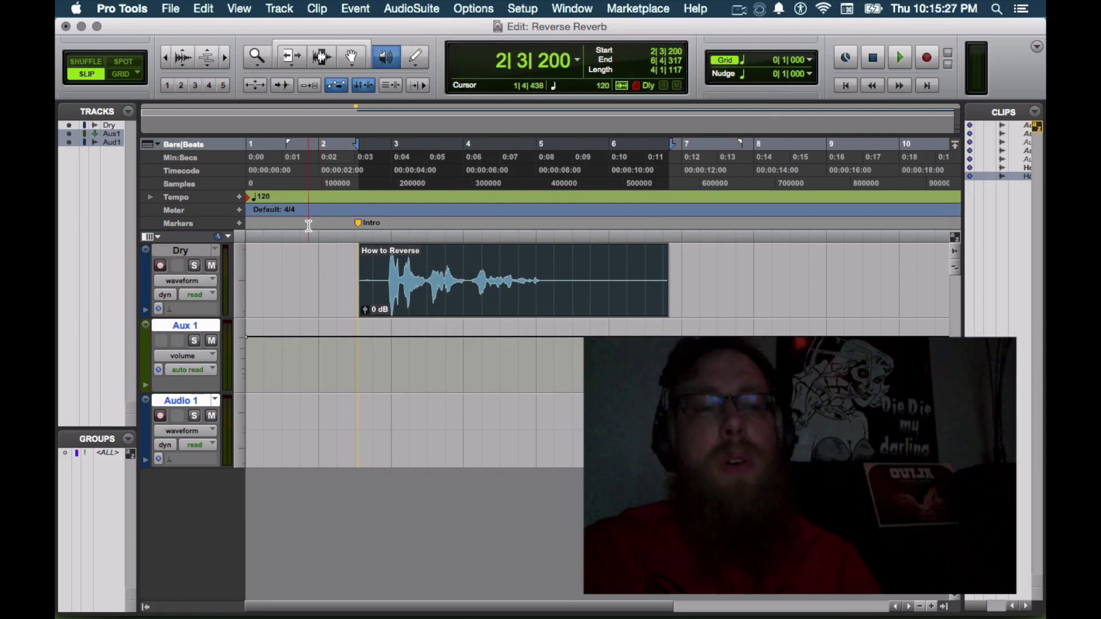
pyautogui.doubleClick(186, 327)
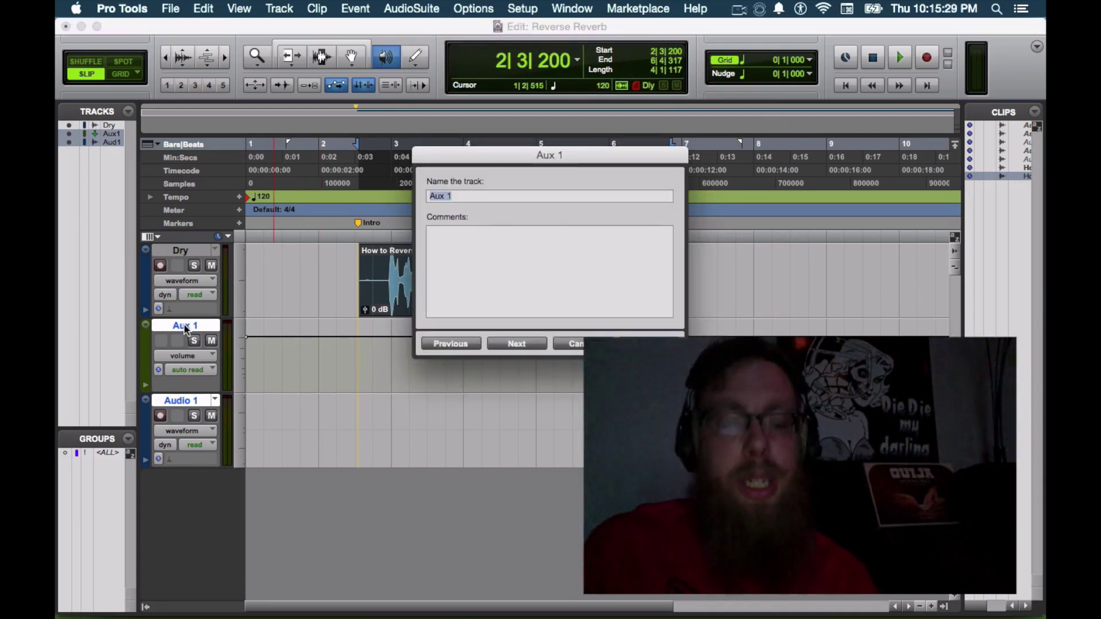
pyautogui.write('Verb')
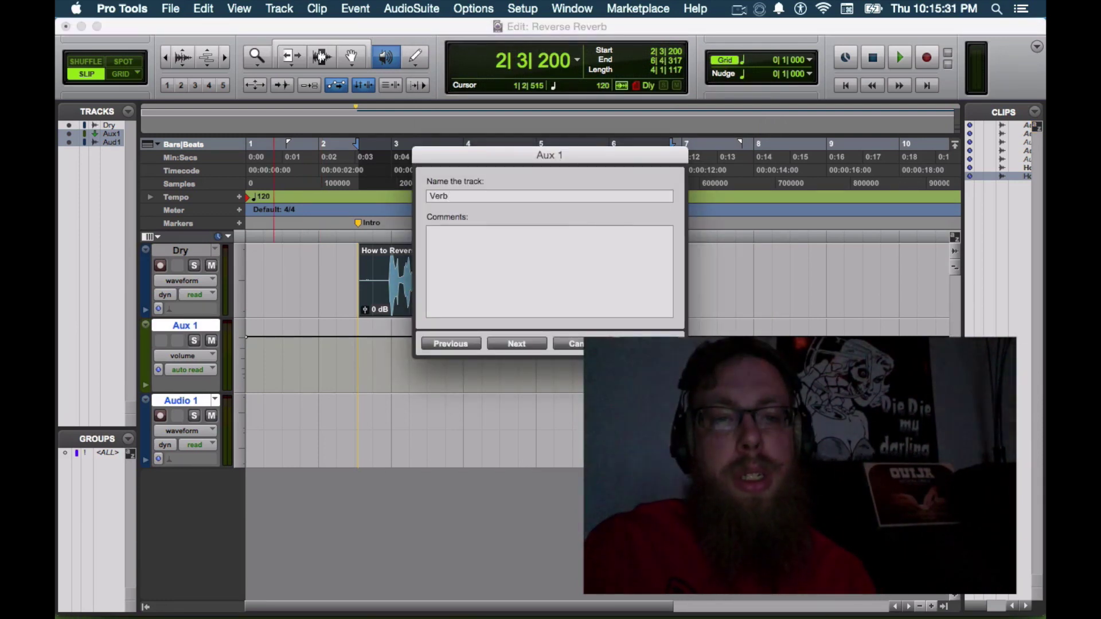
pyautogui.press('Return')
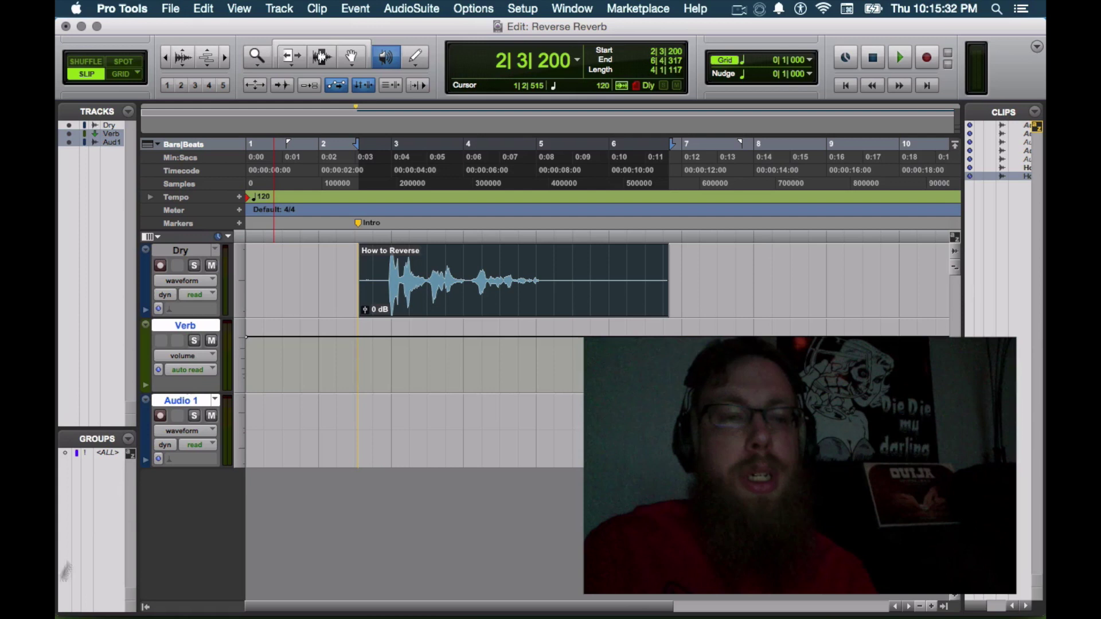
pyautogui.doubleClick(178, 401)
pyautogui.write('Pri')
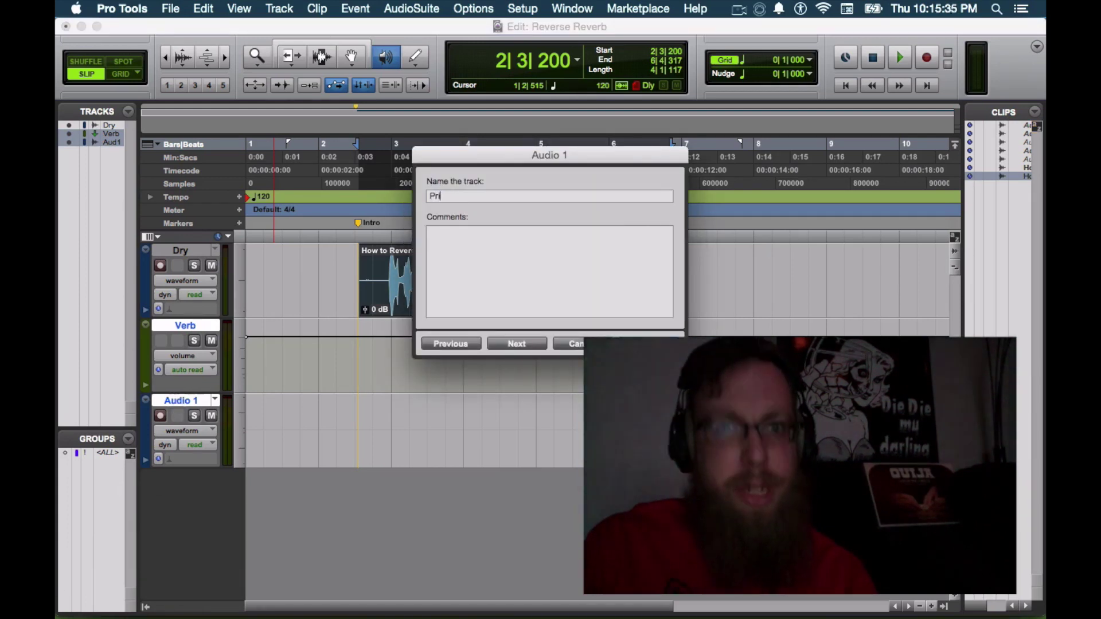
pyautogui.write('nted Verb')
pyautogui.press('Return')
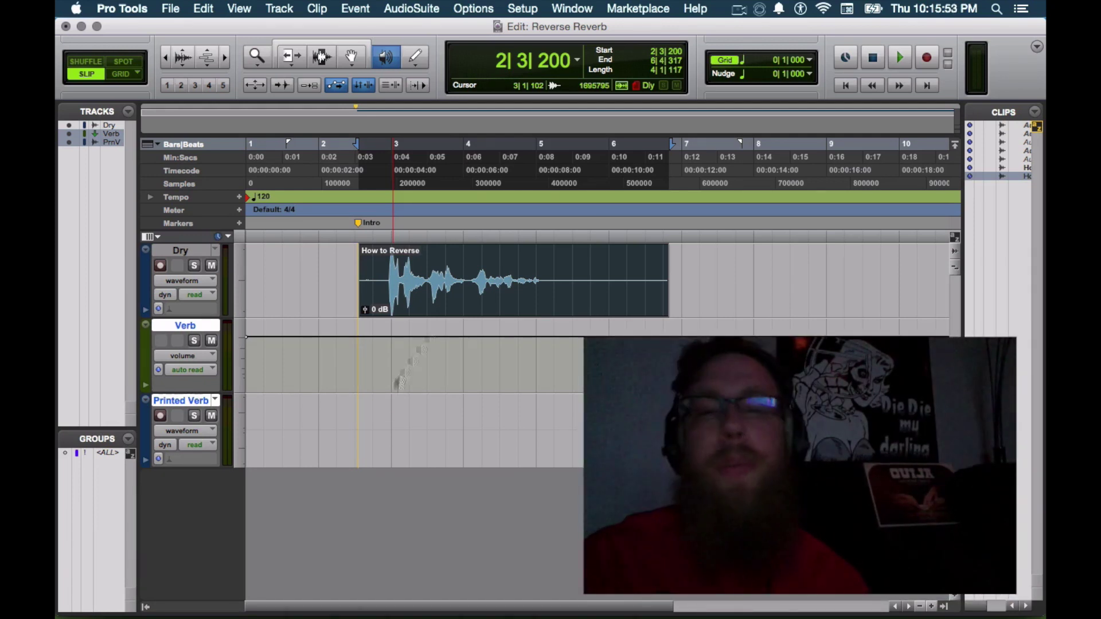
# Render an AudioSuite Reverse of the dry vocal onto a new playlist named 'Reversed Dry Lt'
pyautogui.click(431, 7)
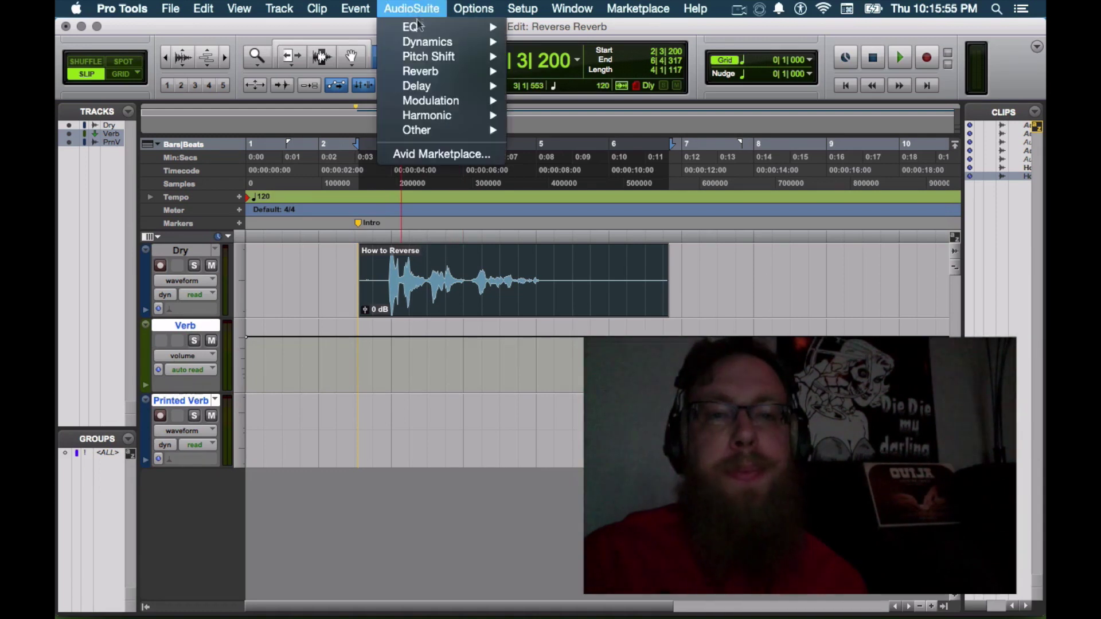
pyautogui.moveTo(469, 130)
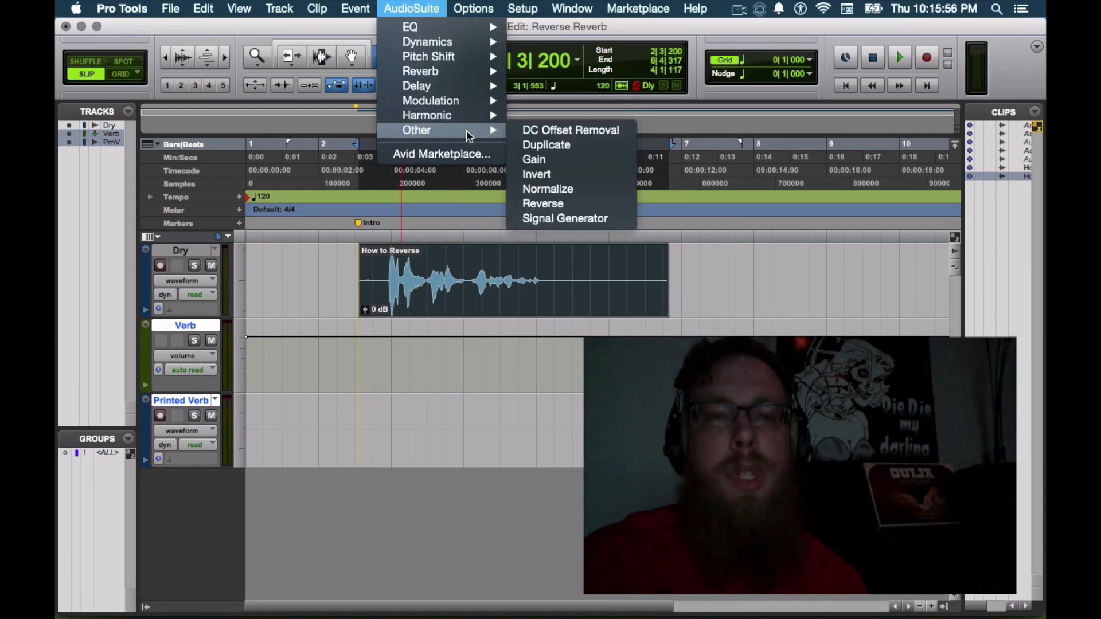
pyautogui.click(570, 203)
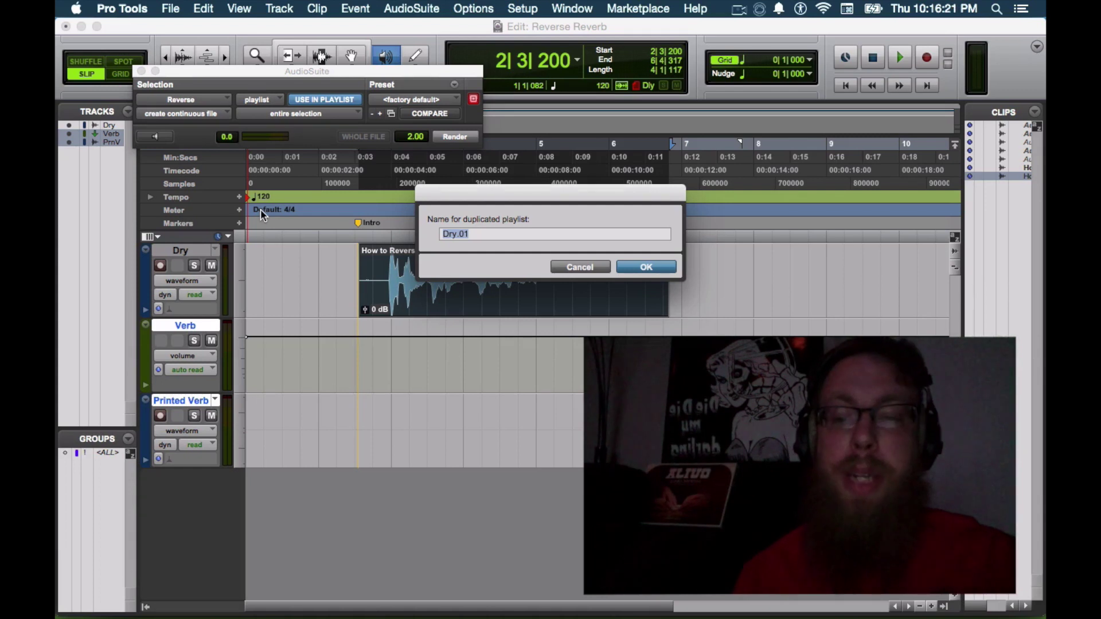
pyautogui.write('Reversed')
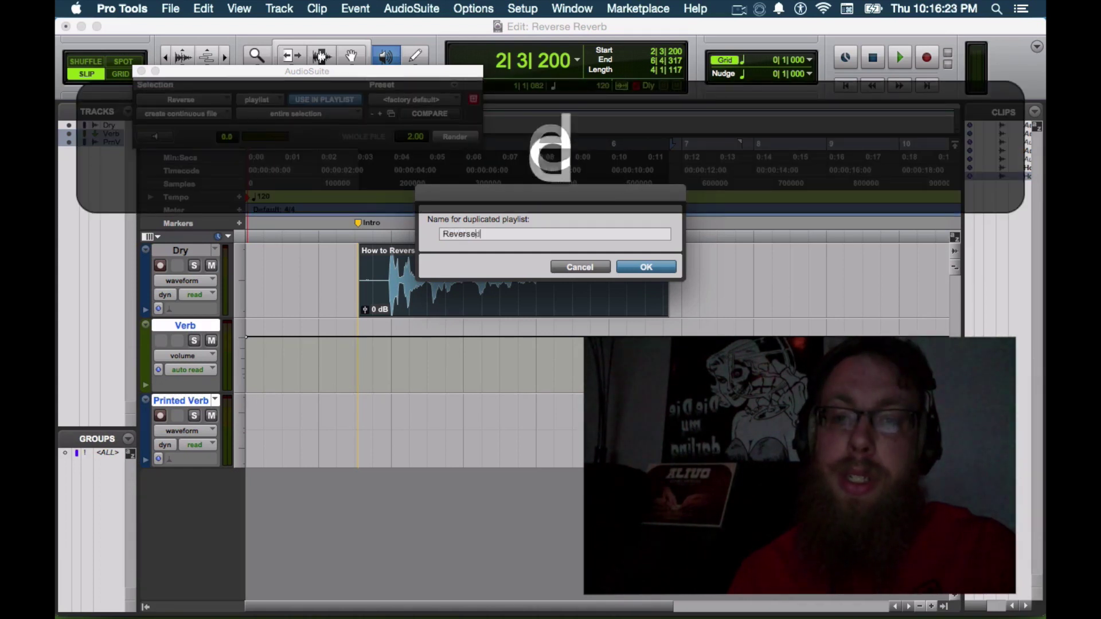
pyautogui.write(' Dry Lt')
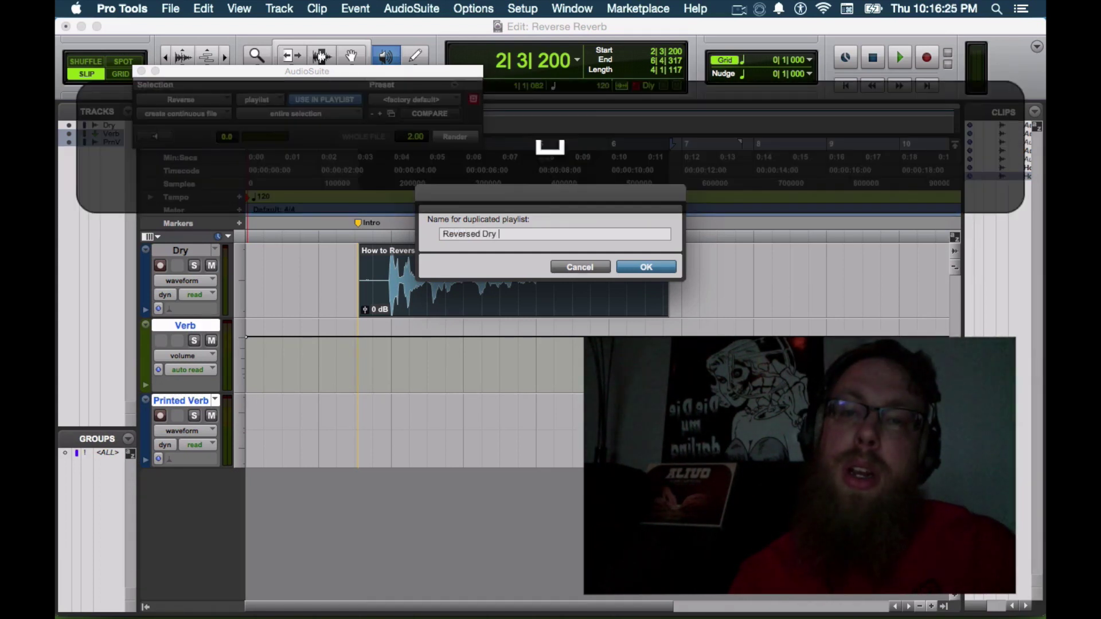
pyautogui.press('Return')
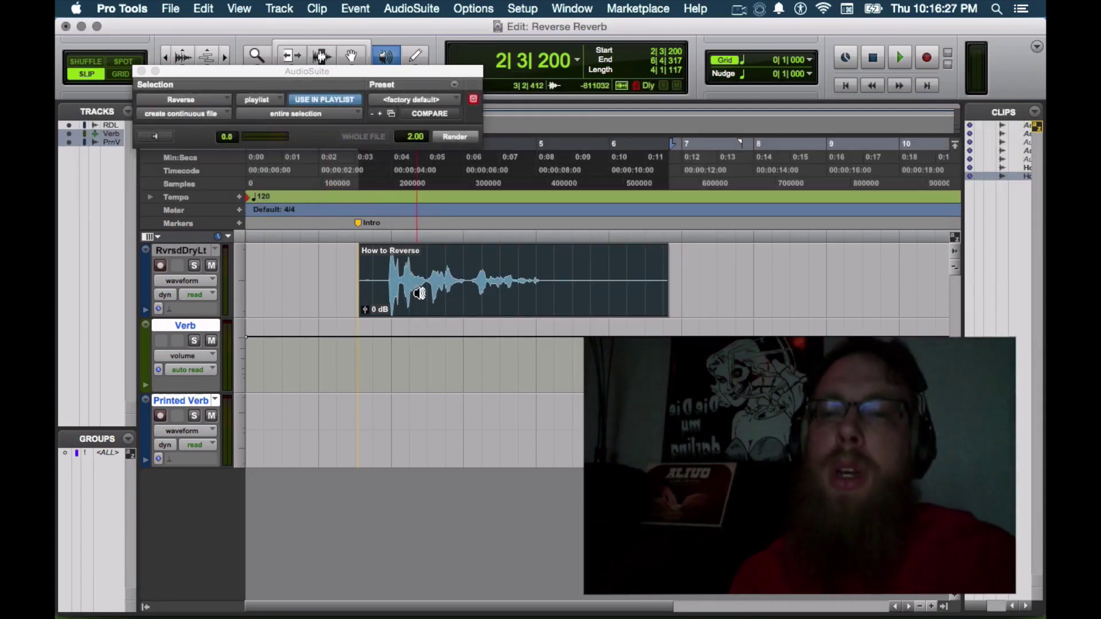
pyautogui.click(454, 136)
# Audition the reversed vocal from 4|1|768
pyautogui.moveTo(518, 295); pyautogui.dragTo(480, 275)
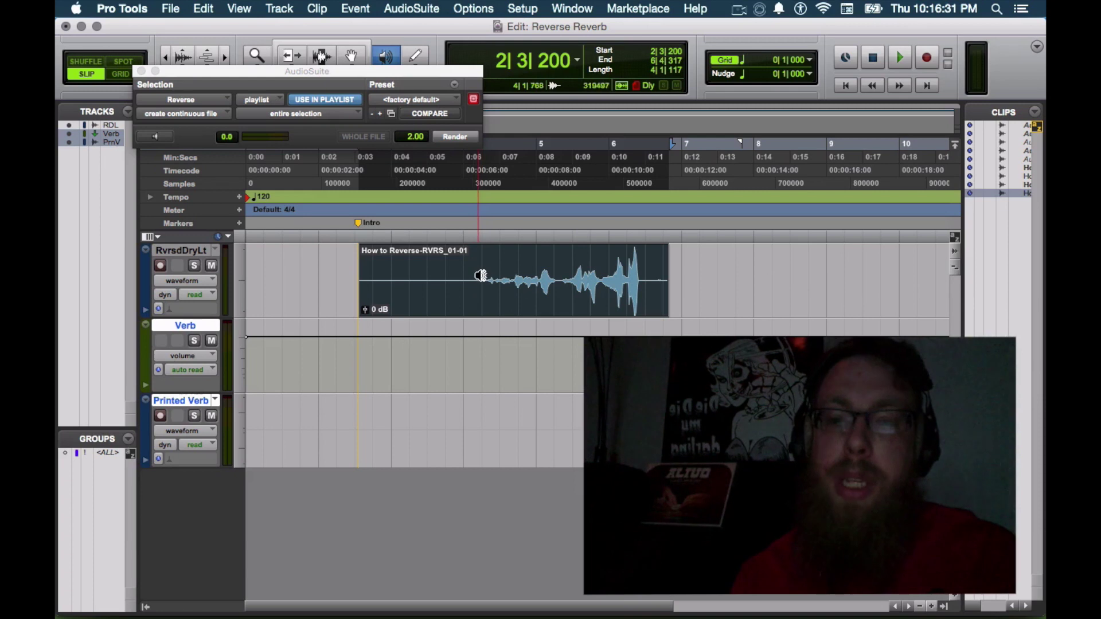
pyautogui.press('F7')
pyautogui.click(479, 276)
pyautogui.press('space')
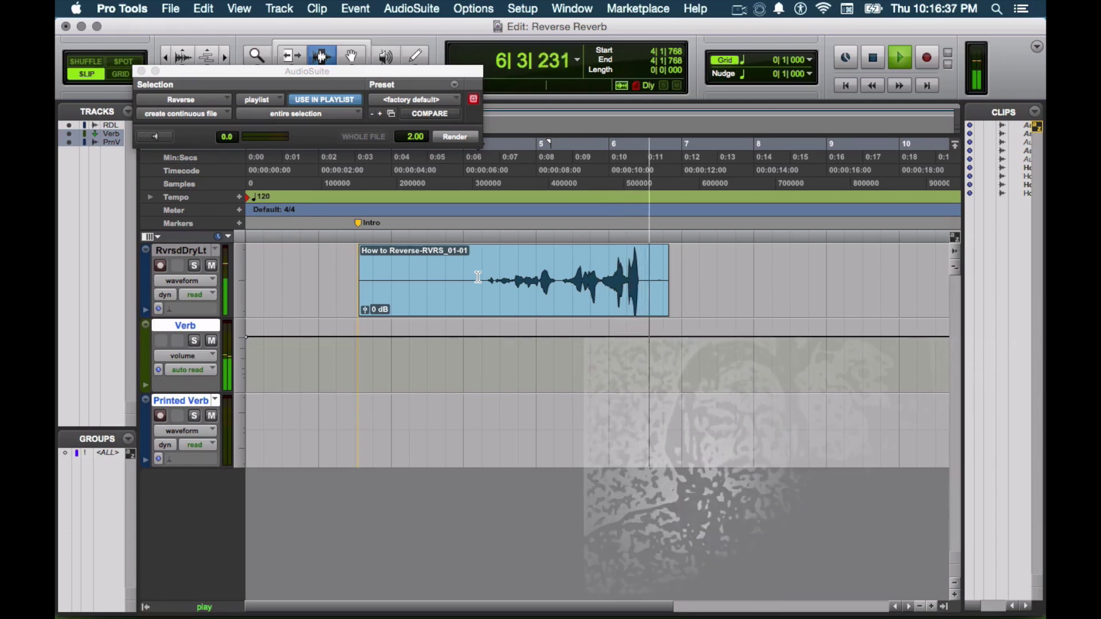
pyautogui.press('space')
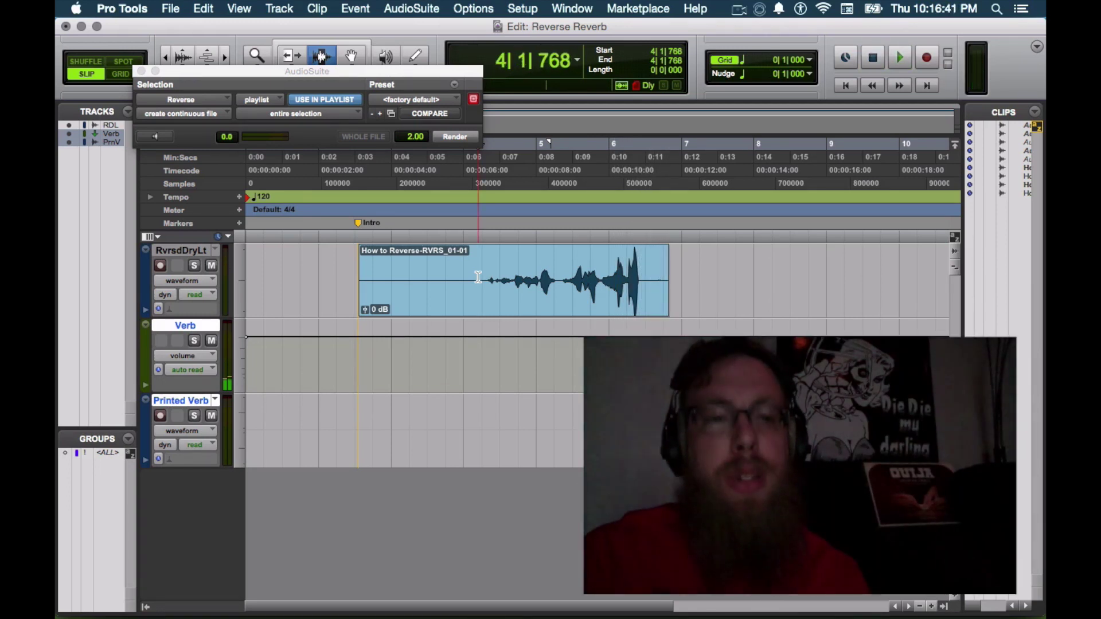
# Compare the original Dry and reversed playlists, keep the reversed one, and record-arm Printed Verb
pyautogui.click(216, 253)
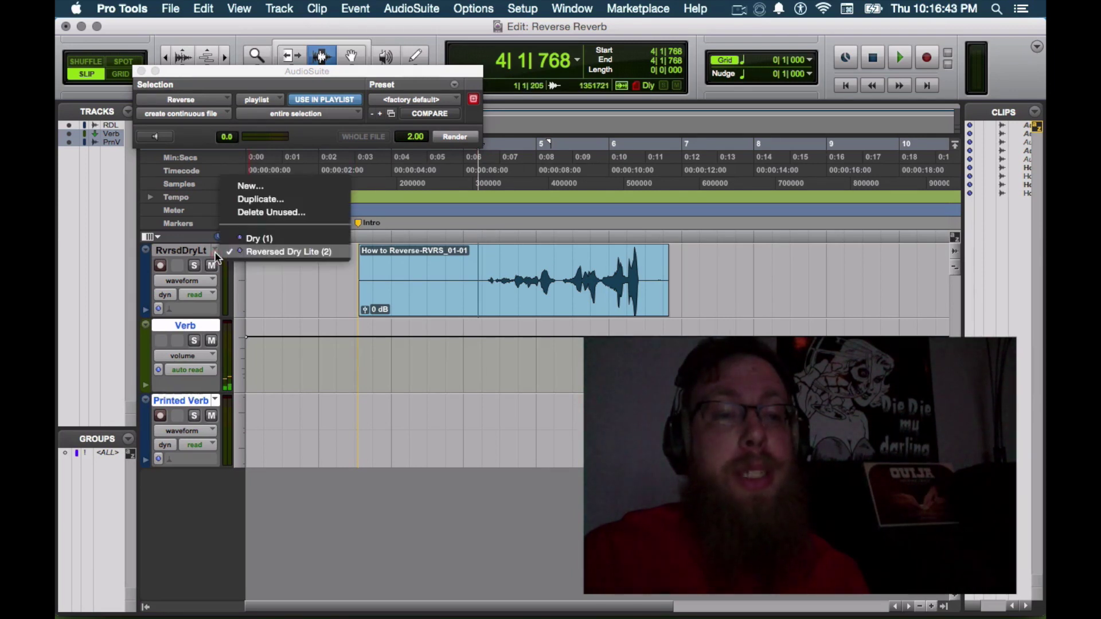
pyautogui.click(258, 239)
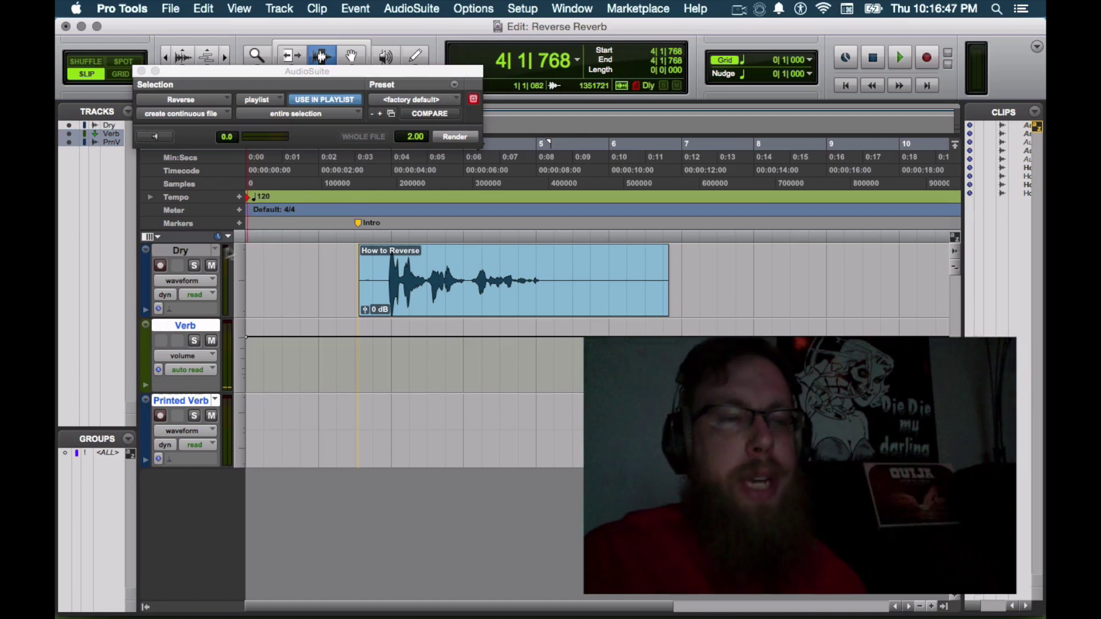
pyautogui.click(216, 251)
pyautogui.click(239, 261)
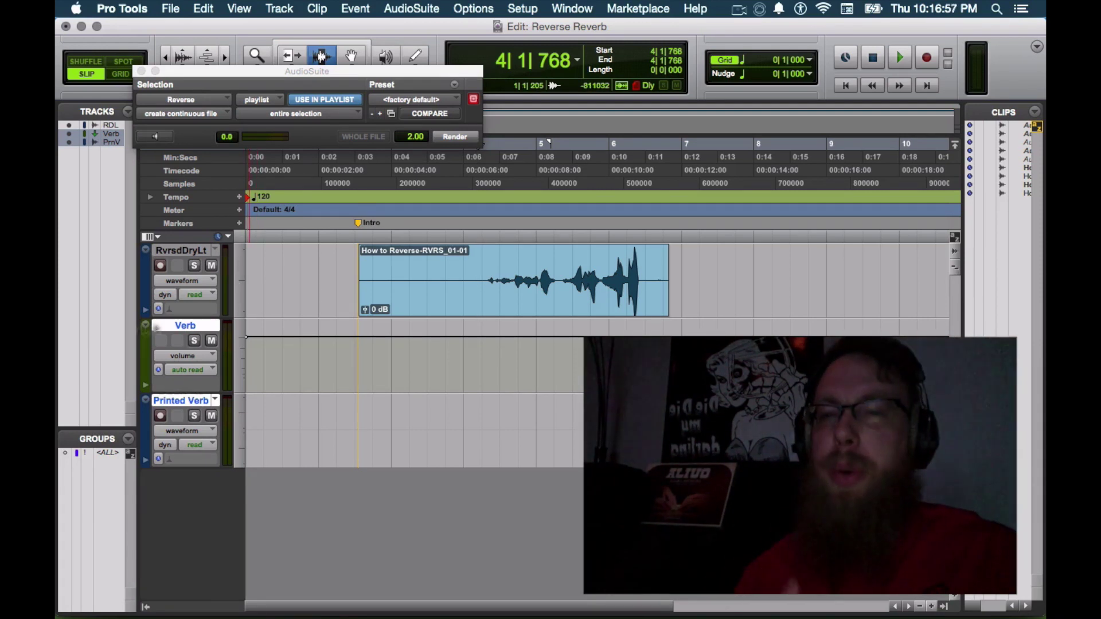
pyautogui.click(161, 415)
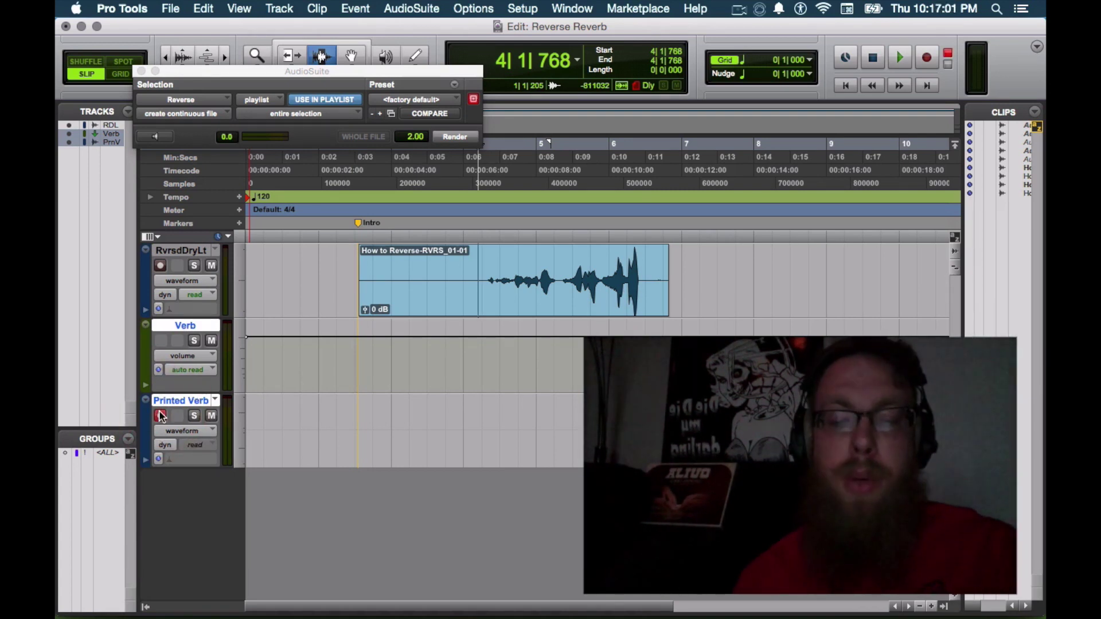
# Record the reversed vocal's reverb onto Printed Verb as Printed Verb_01, then disarm the track
pyautogui.press('super+equal')
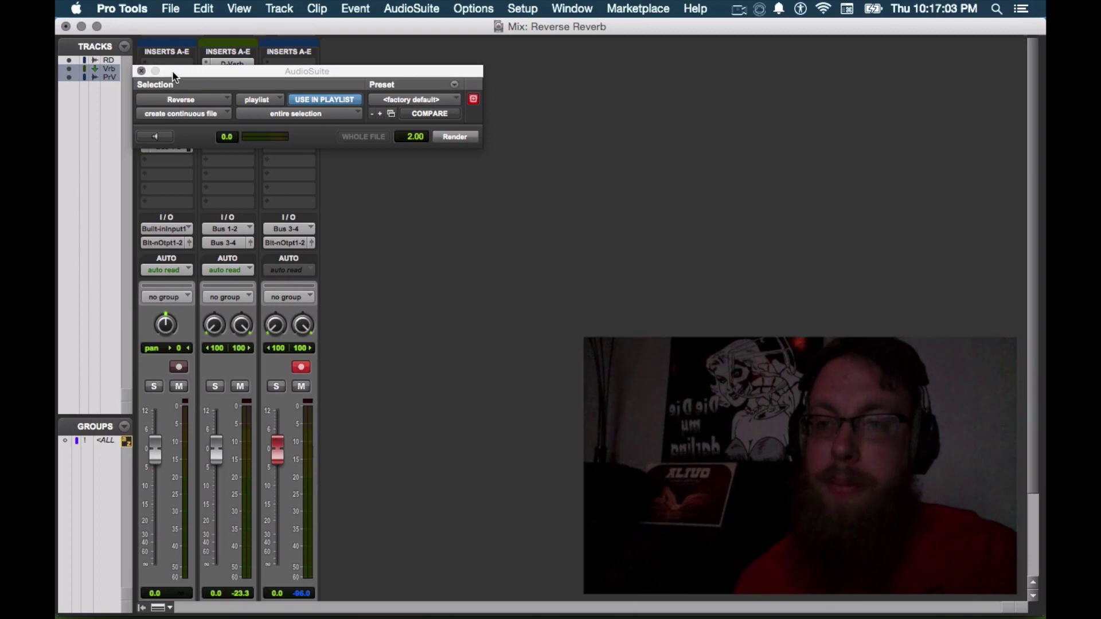
pyautogui.moveTo(174, 77); pyautogui.dragTo(377, 70)
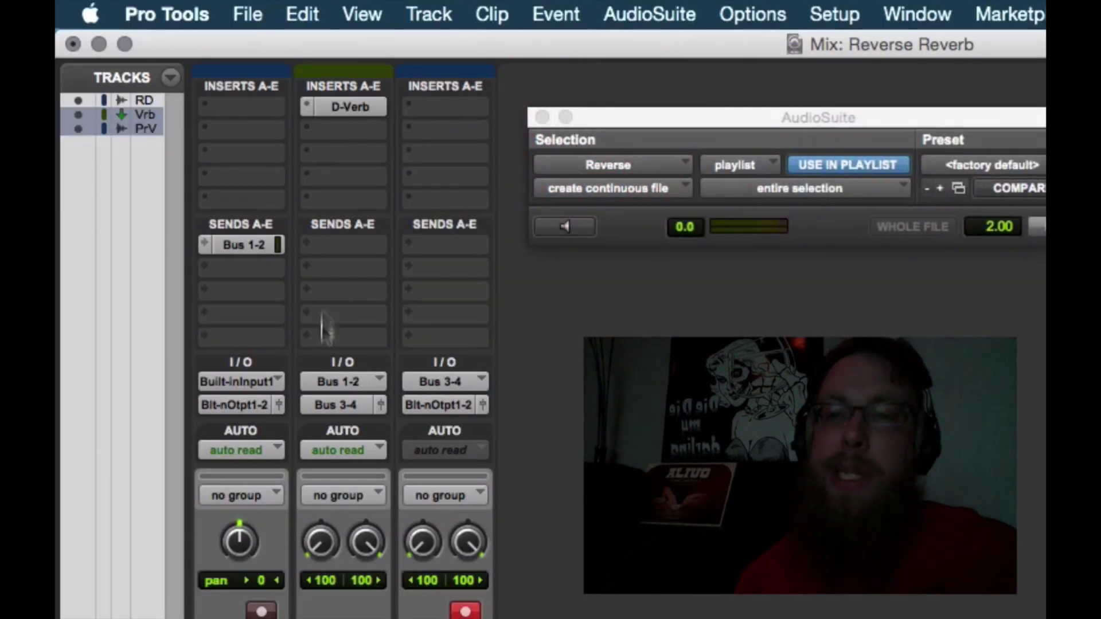
pyautogui.press('super+equal')
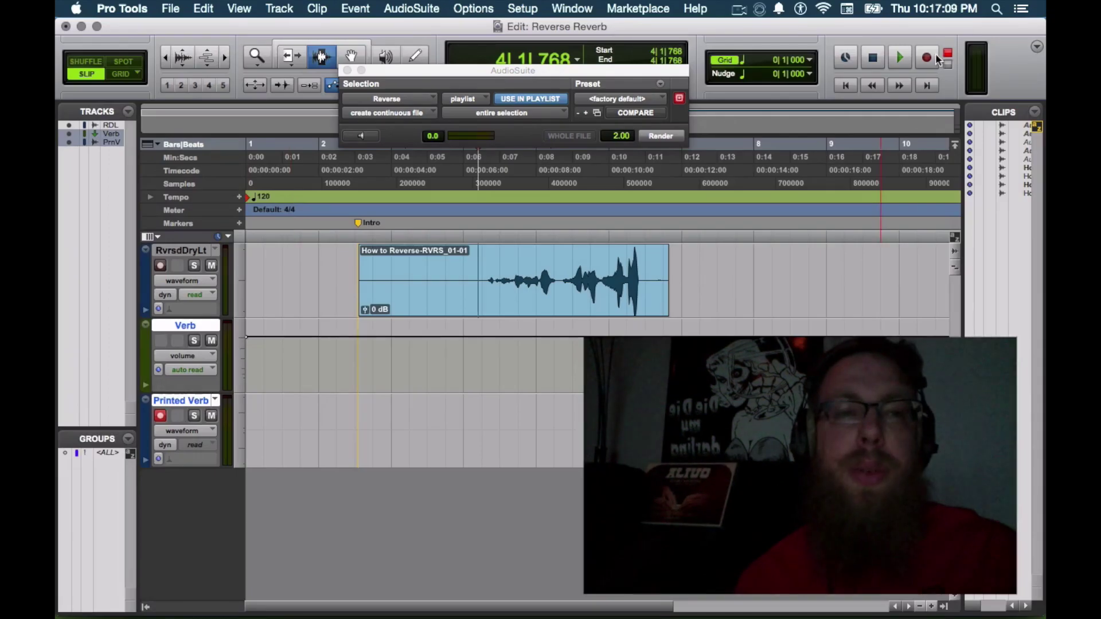
pyautogui.click(926, 57)
pyautogui.click(902, 60)
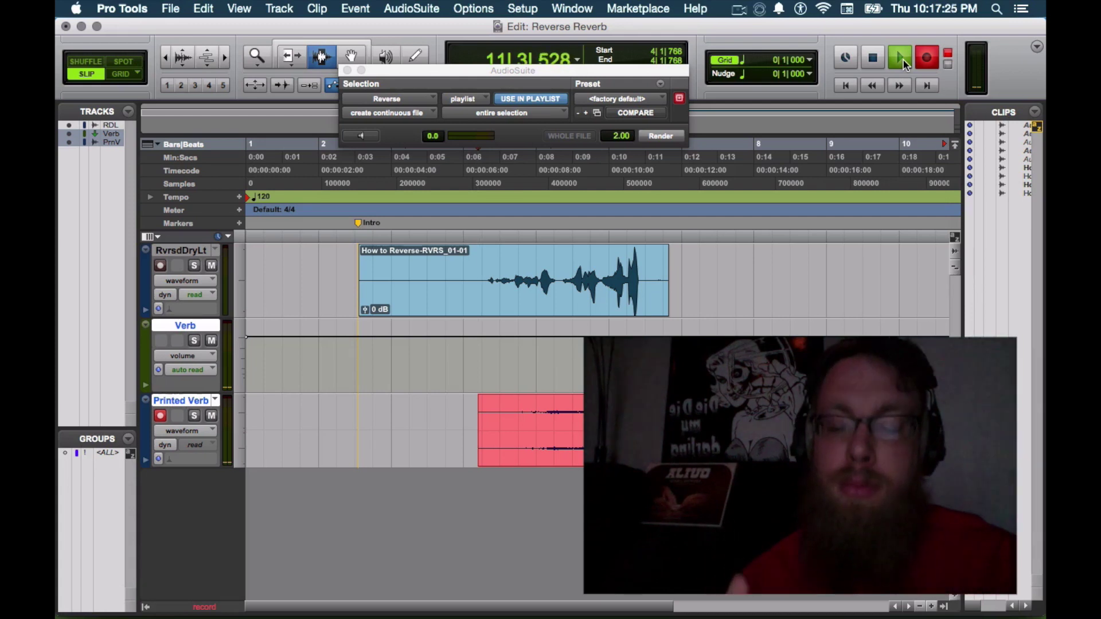
pyautogui.press('space')
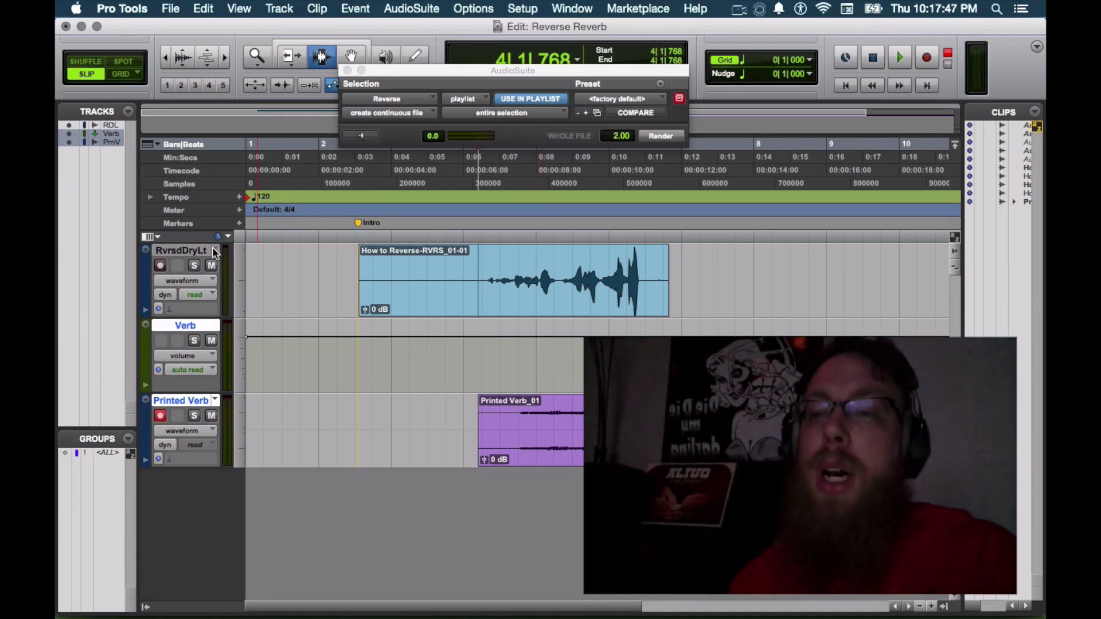
pyautogui.click(160, 417)
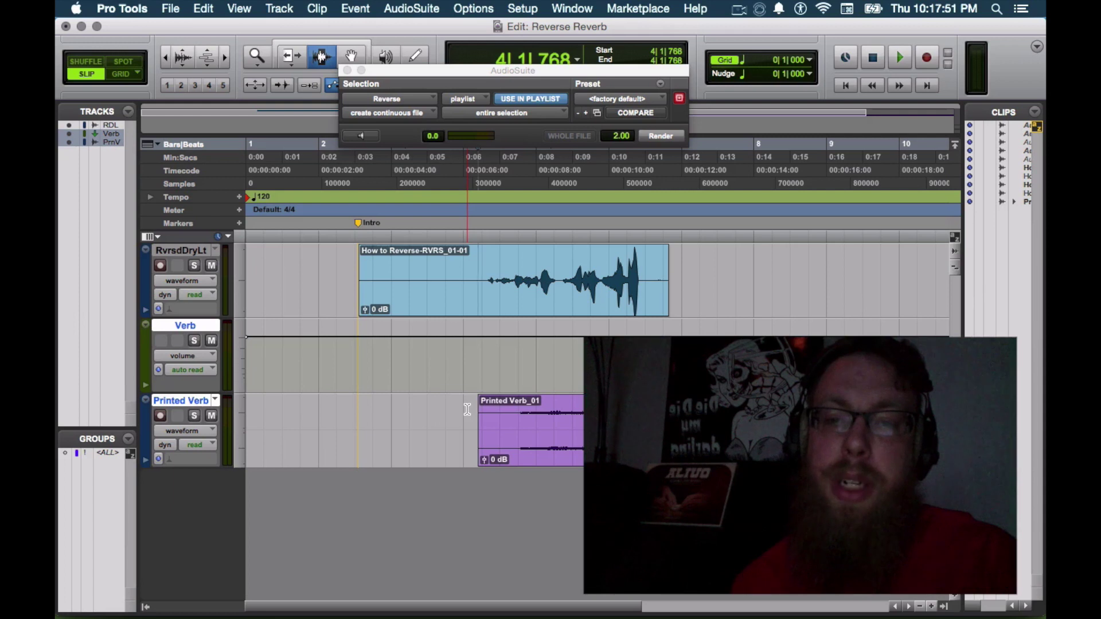
# Play back from just before the clips to hear the printed reverb with the reversed vocal
pyautogui.click(467, 409)
pyautogui.press('space')
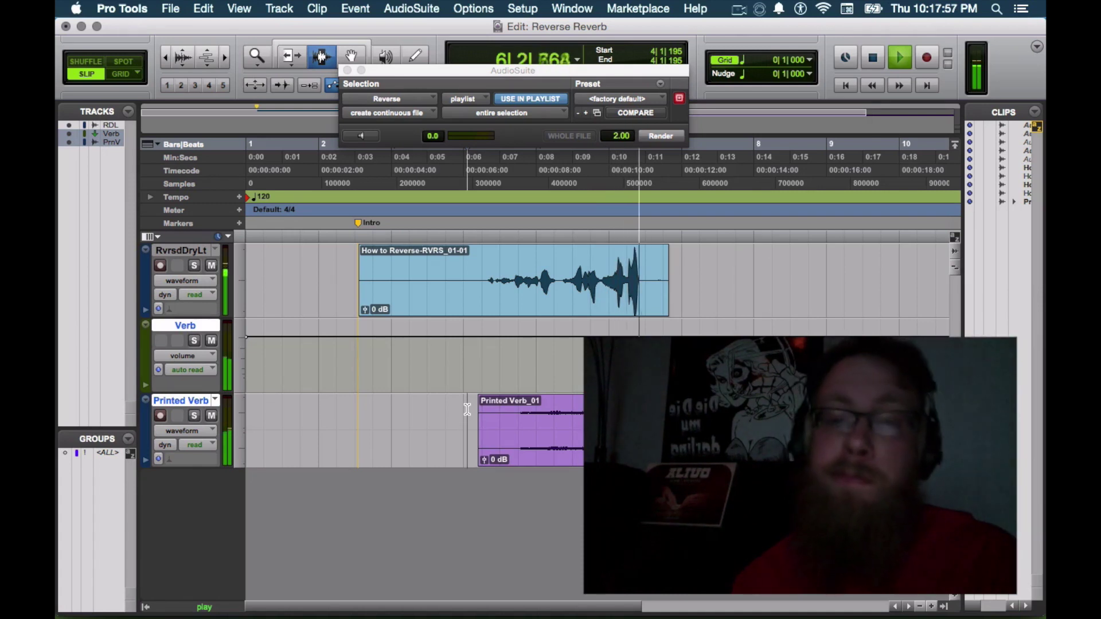
pyautogui.press('space')
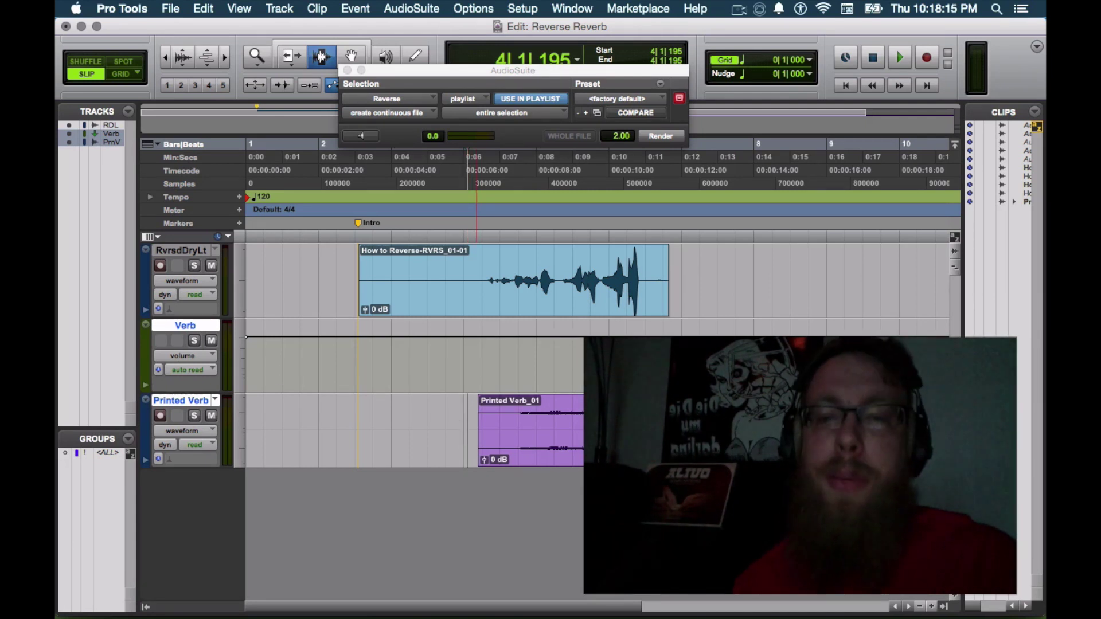
# Restore the original Dry playlist and reverse the Printed Verb_01 clip
pyautogui.click(215, 253)
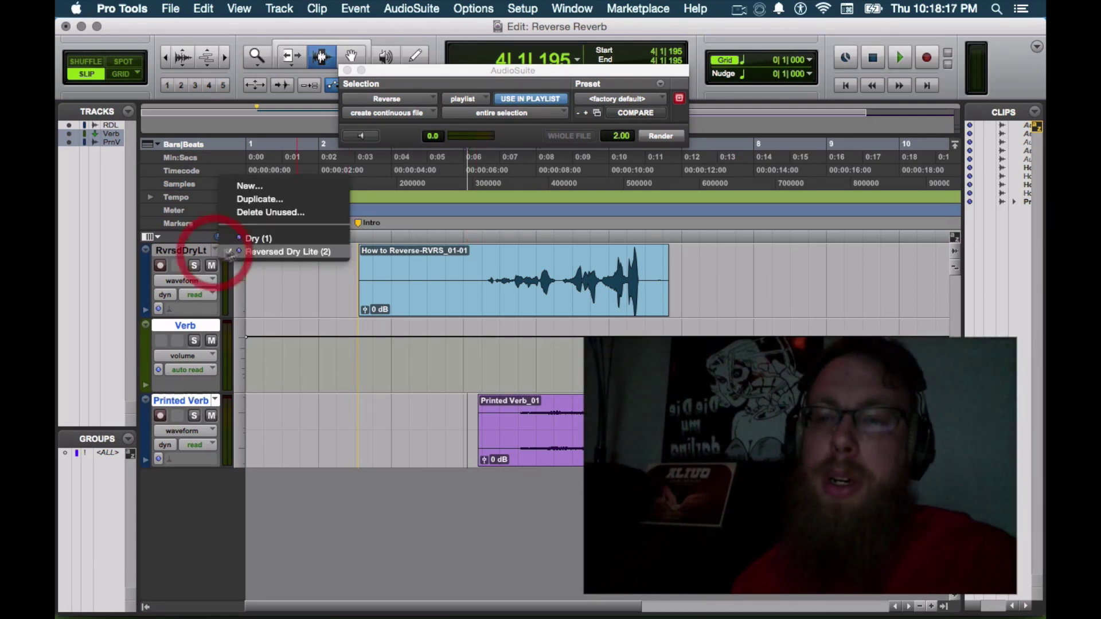
pyautogui.click(252, 238)
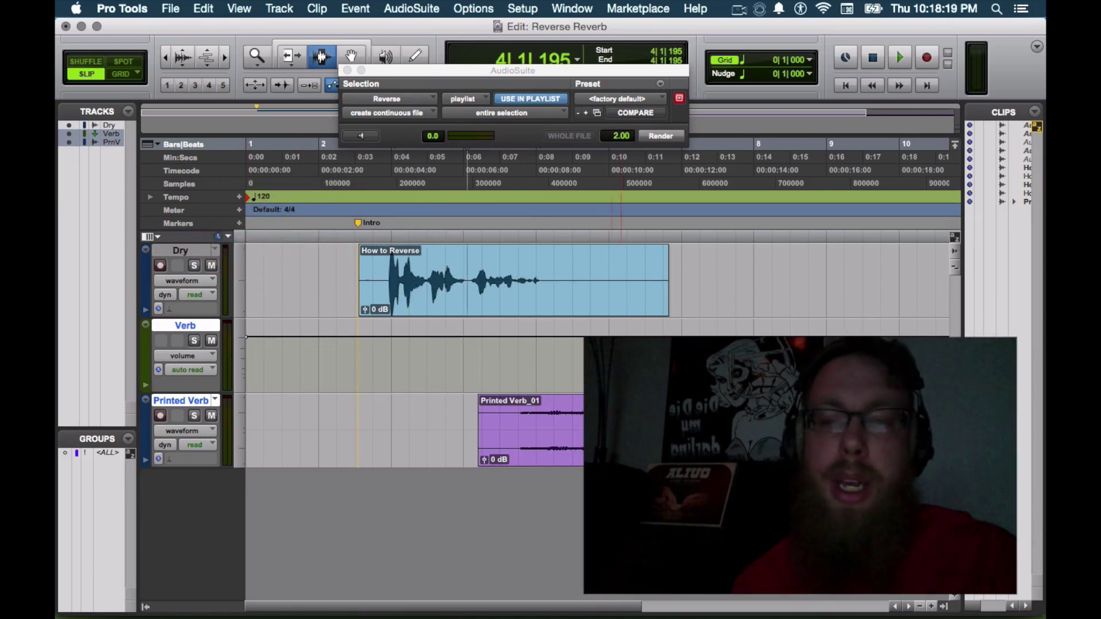
pyautogui.click(531, 431)
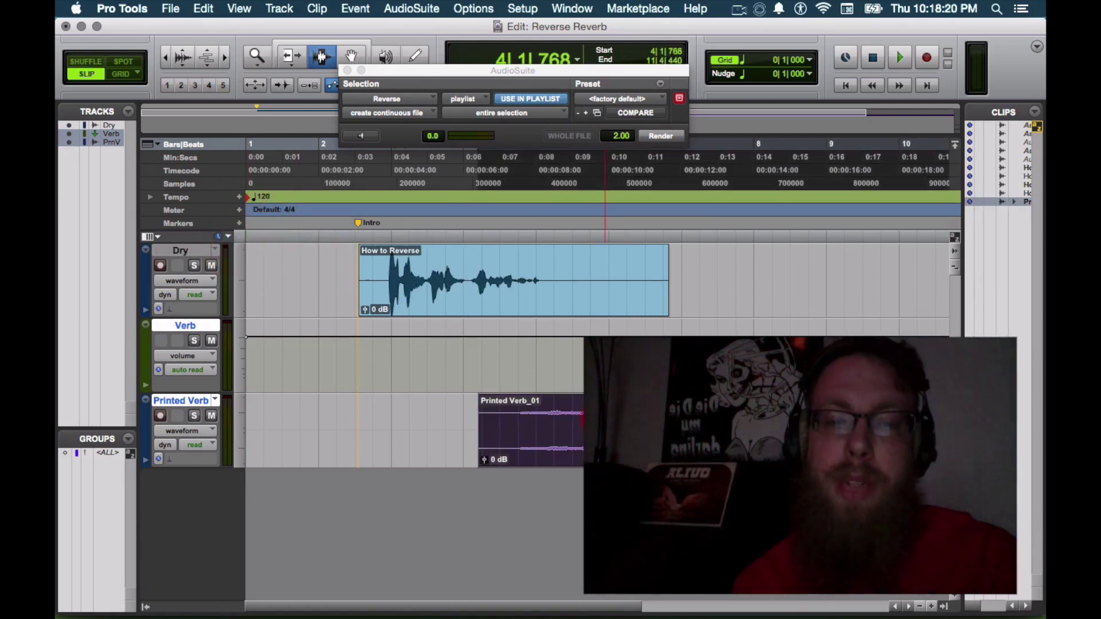
pyautogui.click(656, 143)
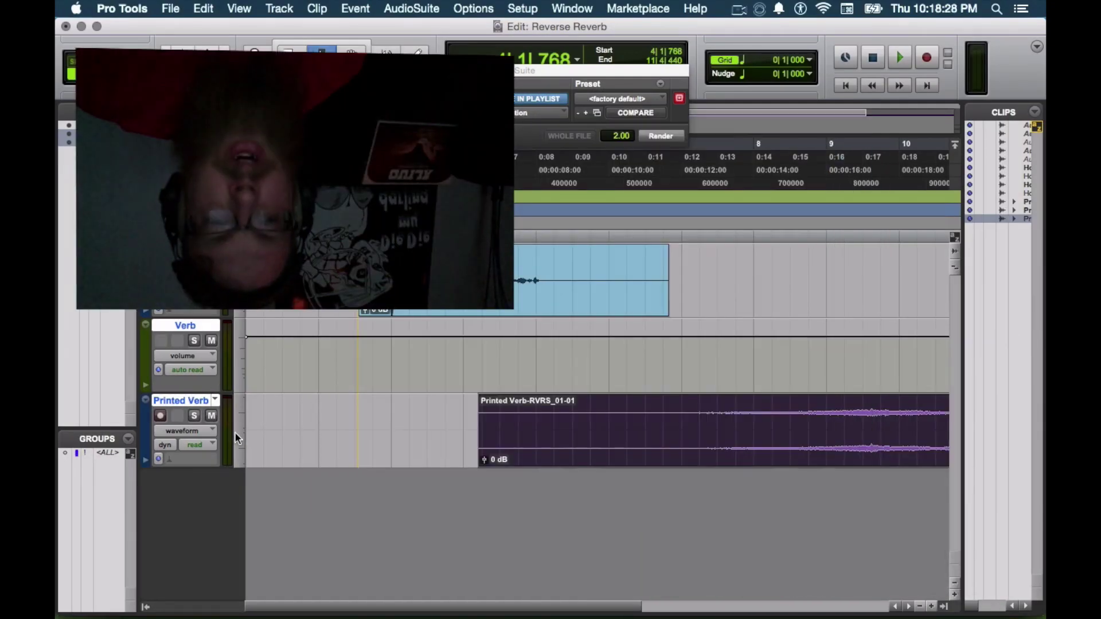
# Make the Printed Verb track taller and enlarge the waveforms vertically
pyautogui.click(235, 439)
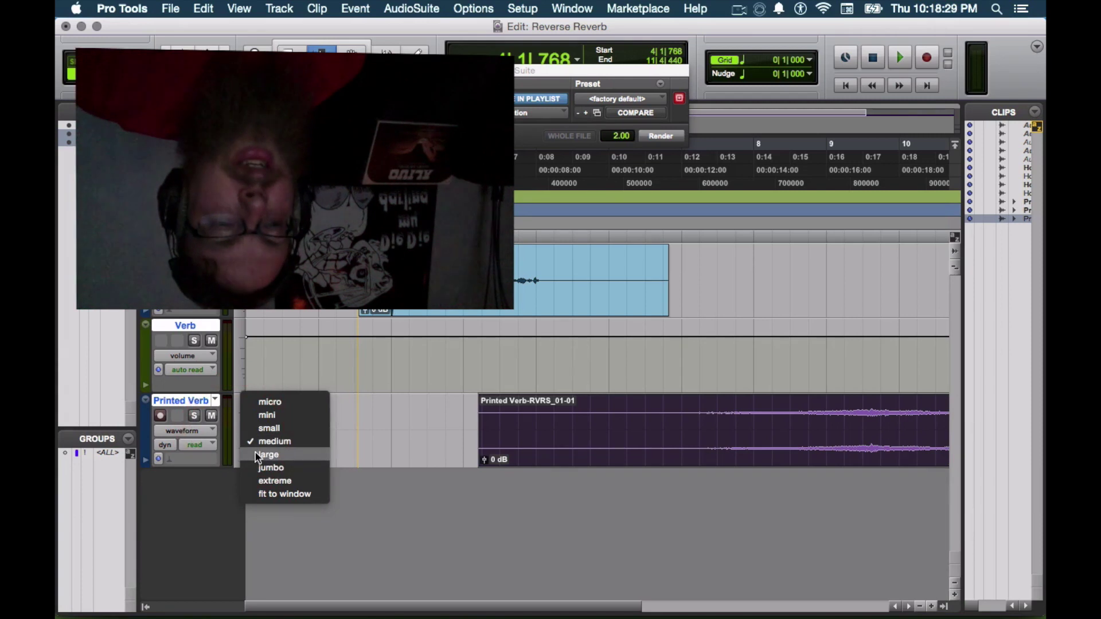
pyautogui.click(256, 453)
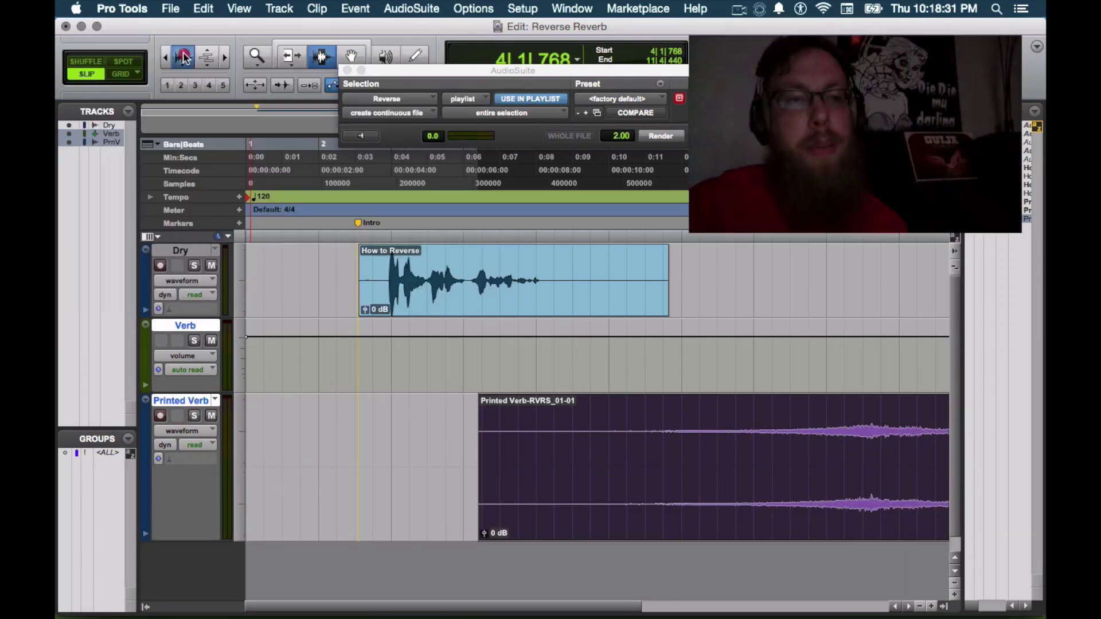
pyautogui.click(184, 57)
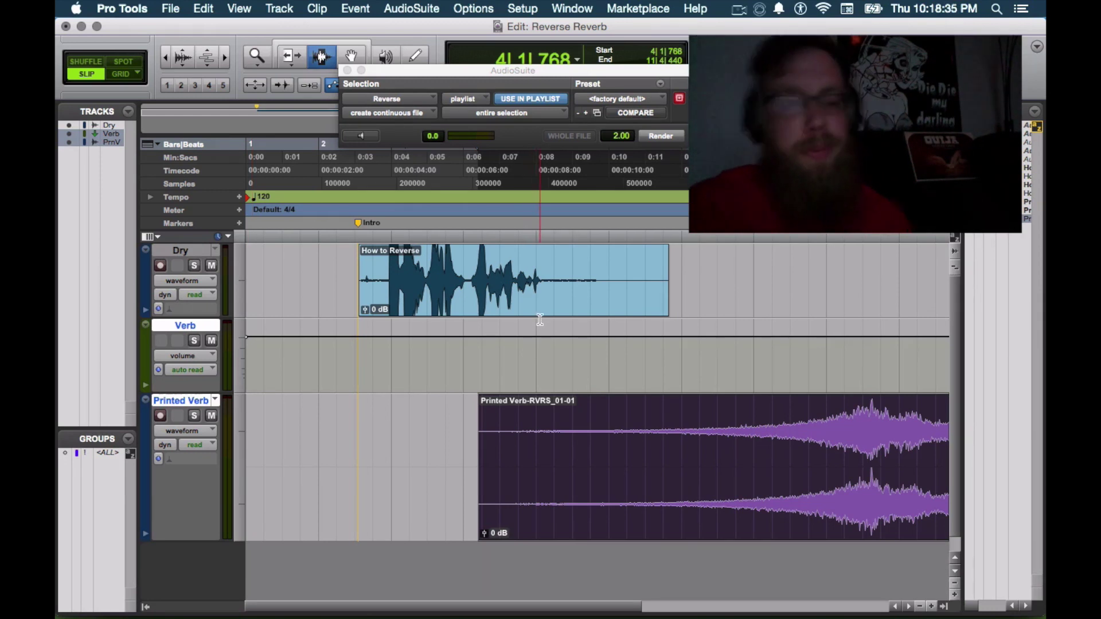
# Move Printed Verb to the session start and place How to Reverse around 0:09, slightly earlier
pyautogui.press('F8')
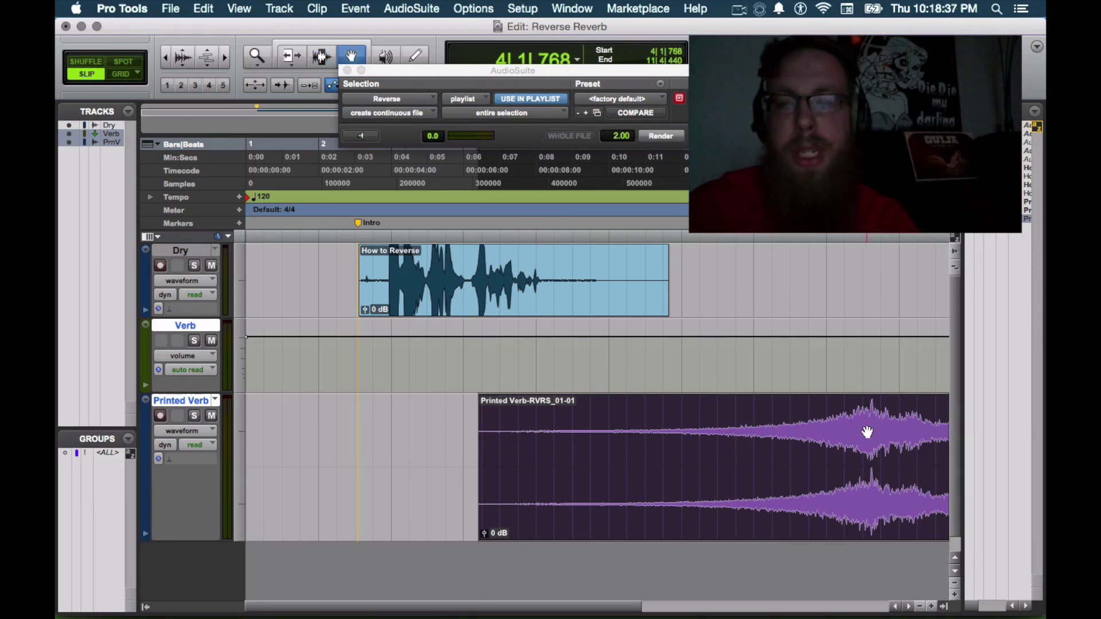
pyautogui.moveTo(868, 432); pyautogui.dragTo(442, 425)
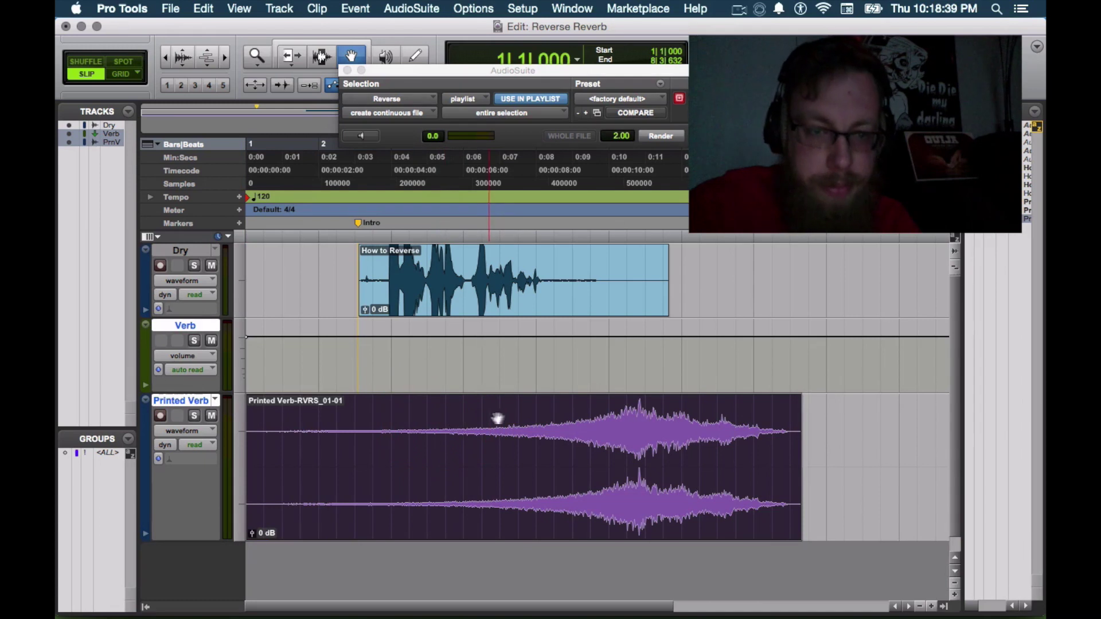
pyautogui.click(549, 420)
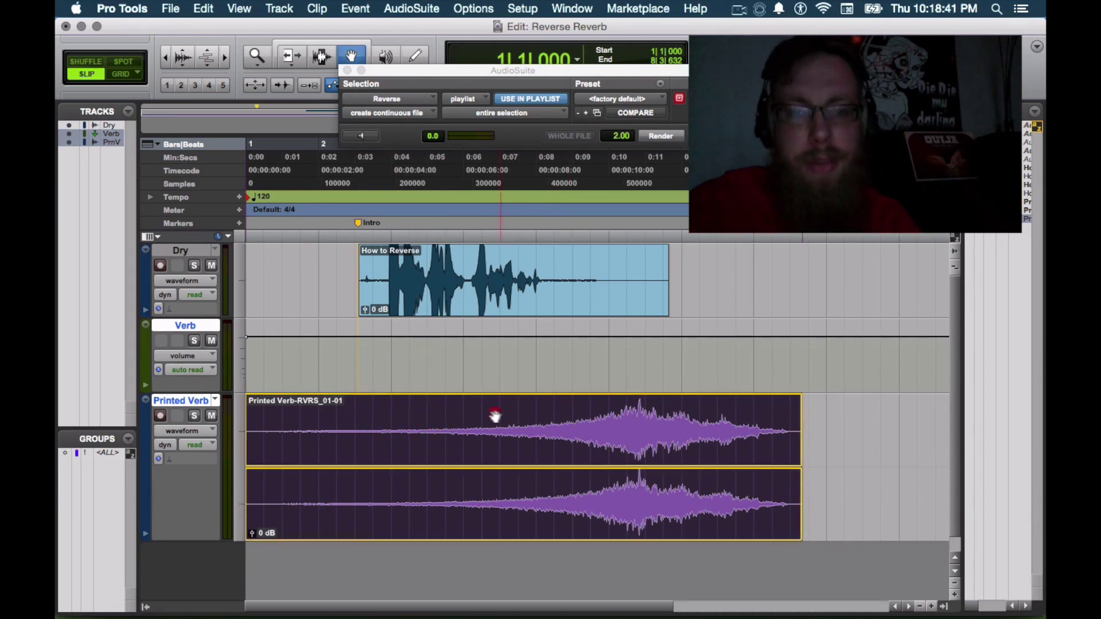
pyautogui.click(422, 420)
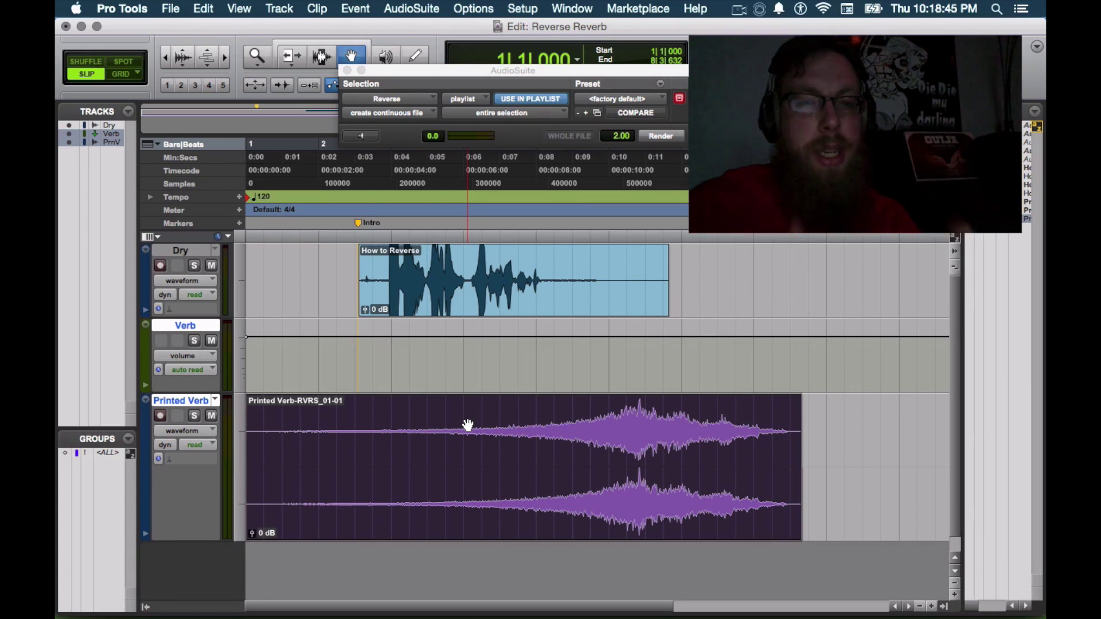
pyautogui.moveTo(413, 276); pyautogui.dragTo(660, 283)
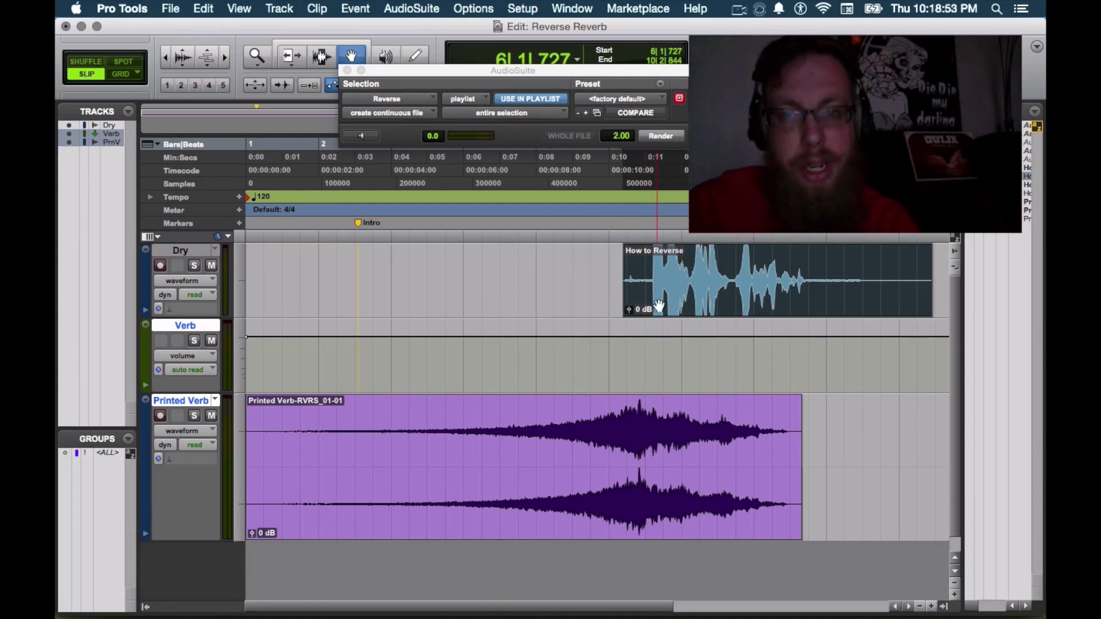
pyautogui.moveTo(668, 293); pyautogui.dragTo(660, 290)
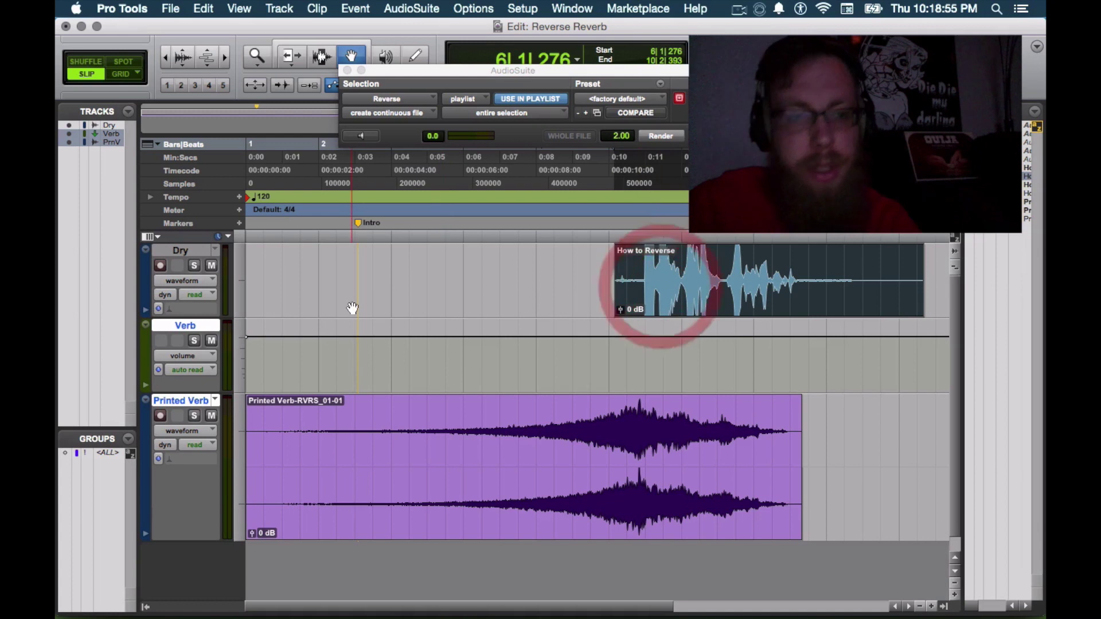
# Set the Verb track to mini height and the Printed Verb track to jumbo height
pyautogui.click(242, 355)
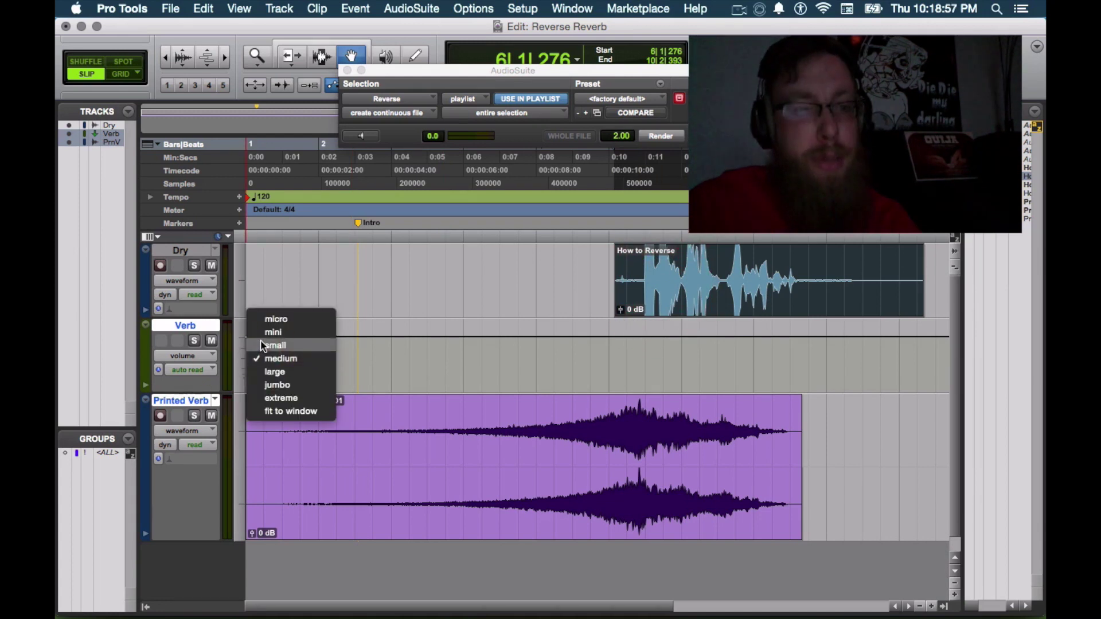
pyautogui.click(268, 336)
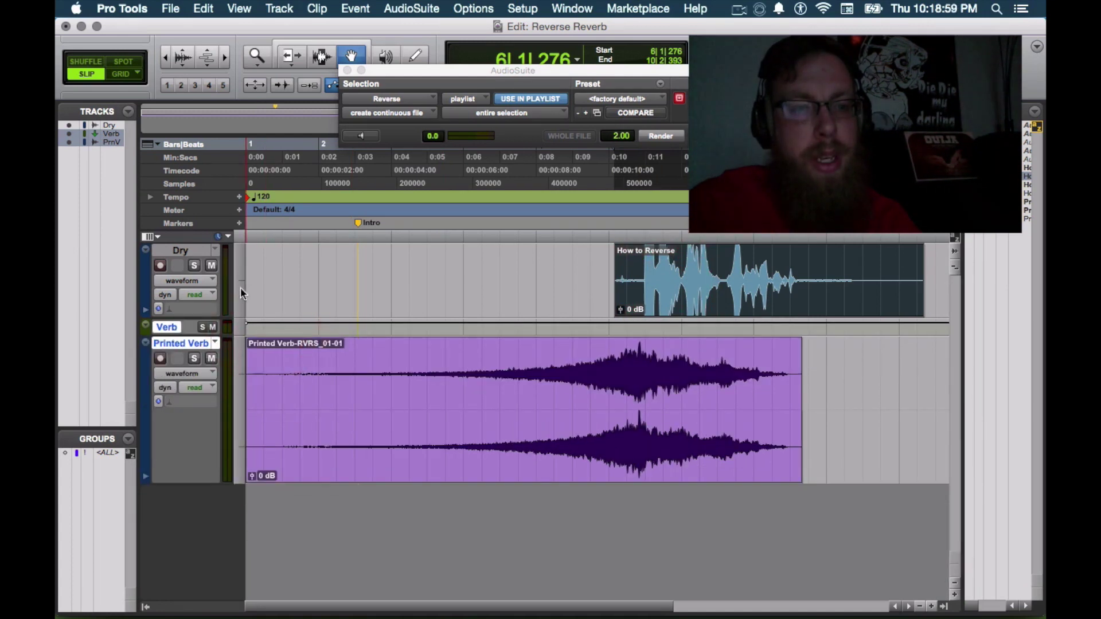
pyautogui.click(240, 342)
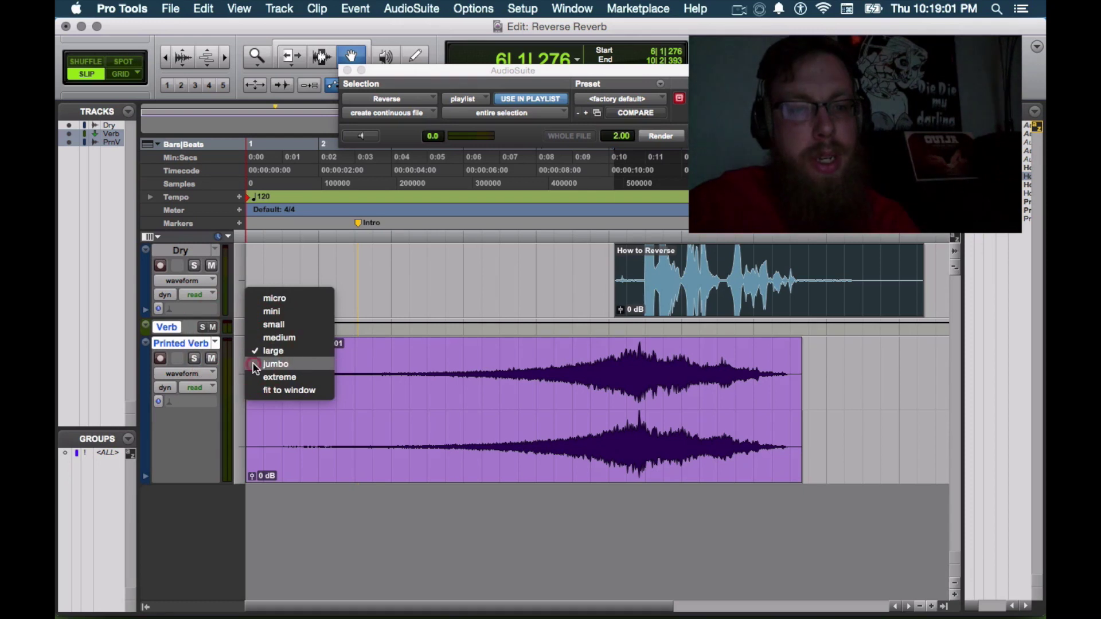
pyautogui.click(254, 365)
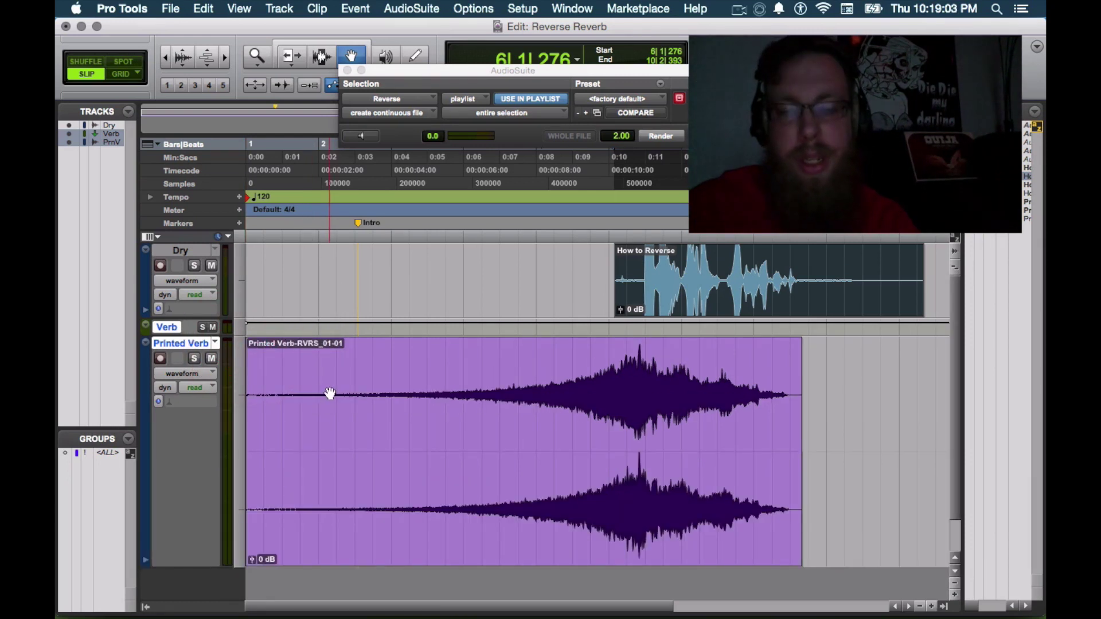
pyautogui.press('super+bracketright')
pyautogui.press('super+bracketright')
pyautogui.press('super+bracketright')
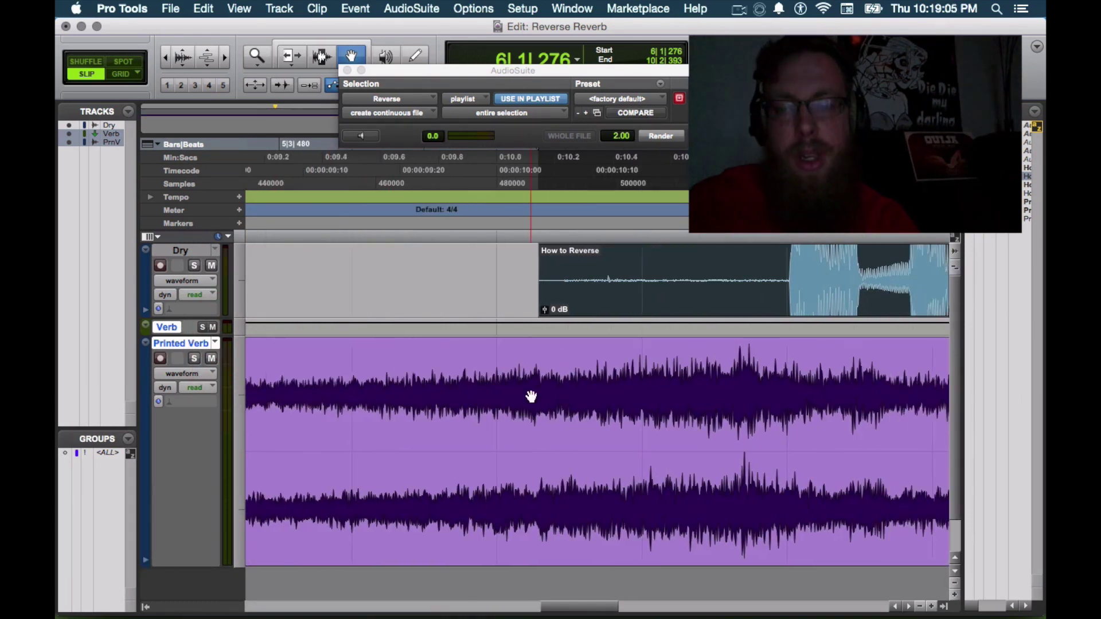
# Shift the How to Reverse clip later near bar 6 and audition it against the swell
pyautogui.hscroll(5, 531, 397)
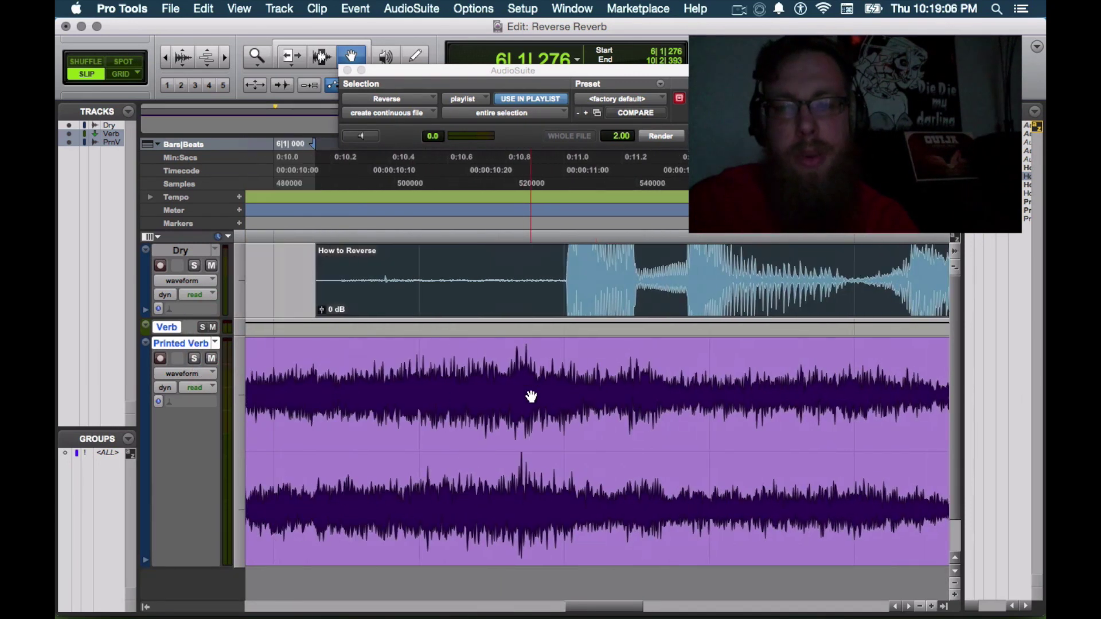
pyautogui.click(583, 379)
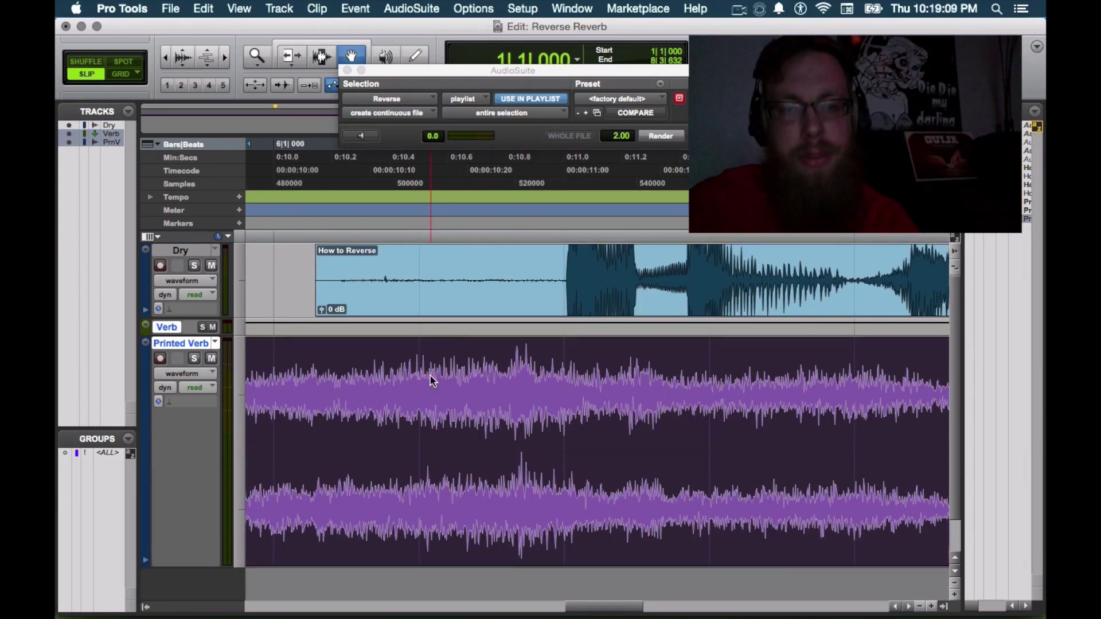
pyautogui.moveTo(550, 302); pyautogui.dragTo(752, 290)
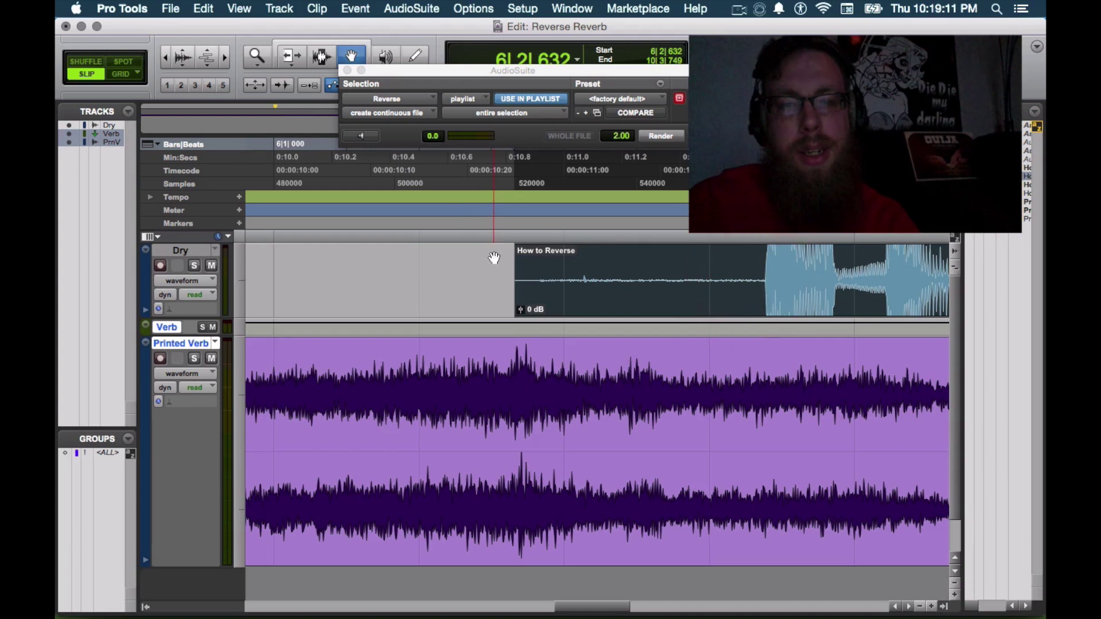
pyautogui.click(457, 233)
pyautogui.press('space')
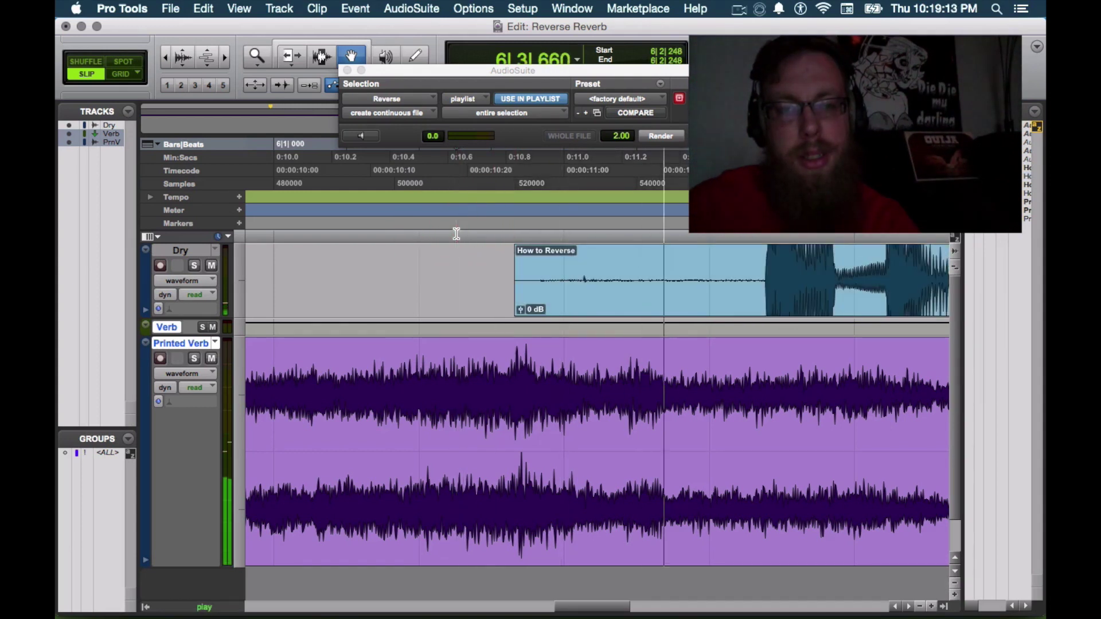
pyautogui.press('space')
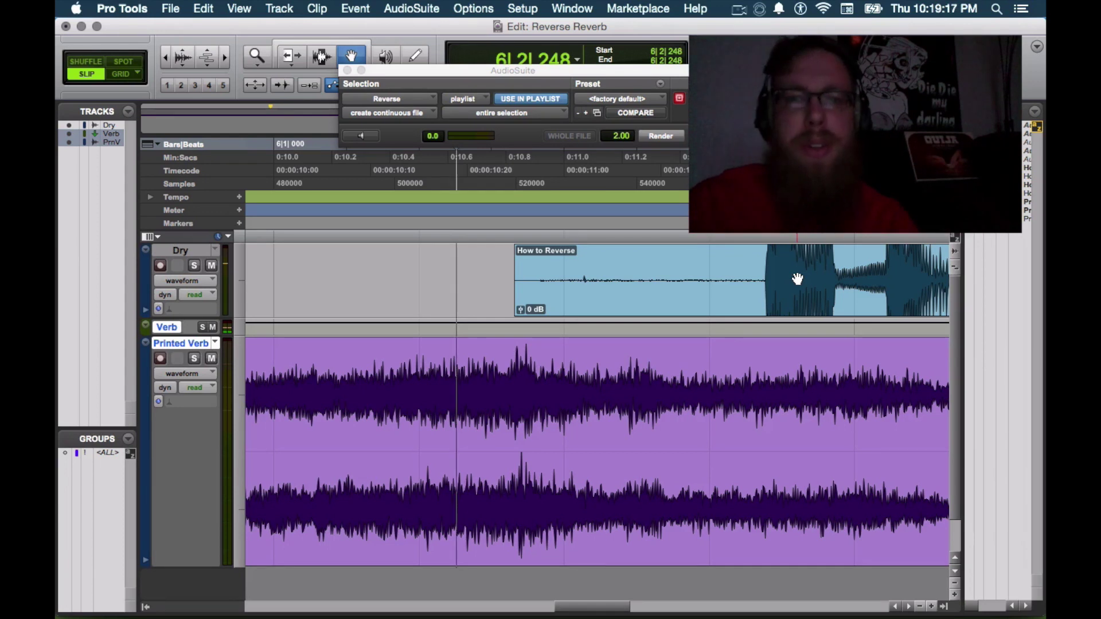
# Pull How to Reverse earlier twice, auditioning from 6|1|343 until it overlaps the swell's tail
pyautogui.moveTo(797, 278); pyautogui.dragTo(663, 281)
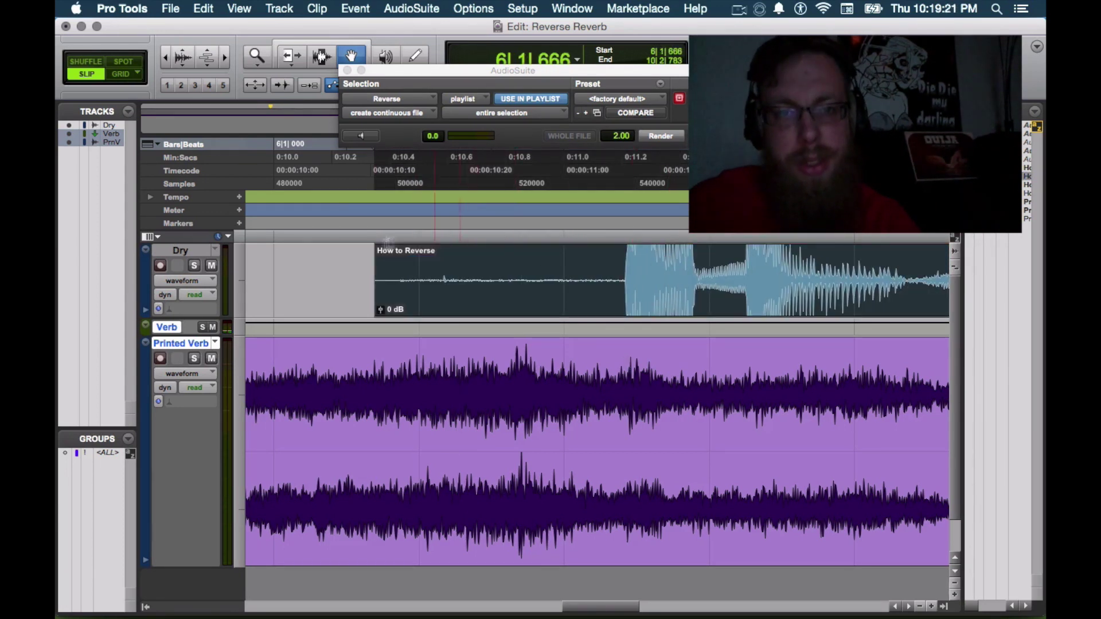
pyautogui.click(320, 238)
pyautogui.press('space')
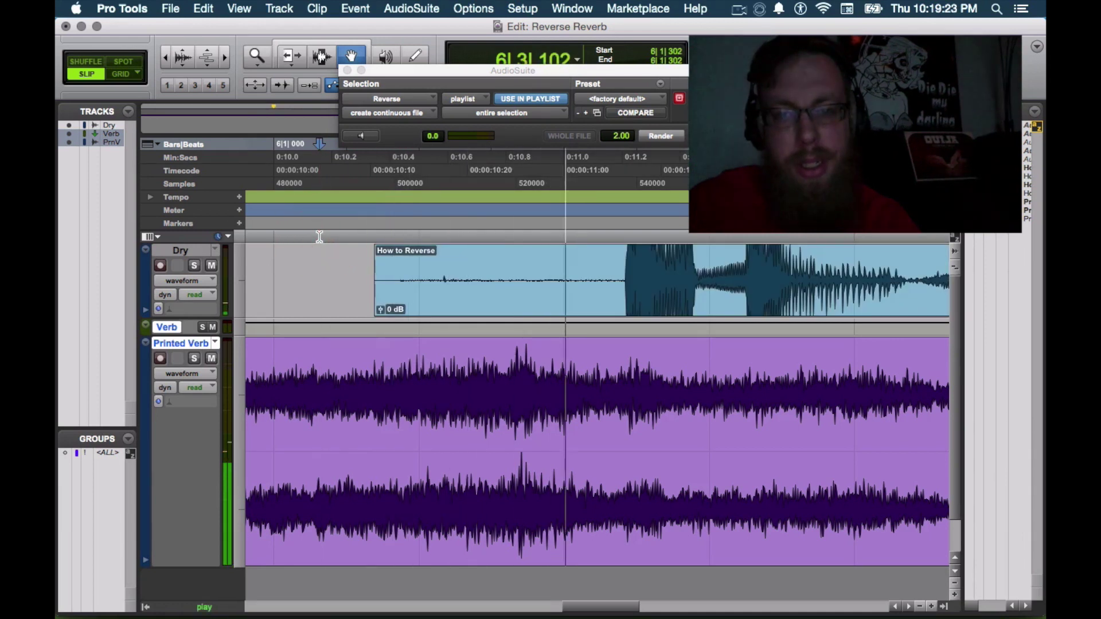
pyautogui.moveTo(659, 288); pyautogui.dragTo(545, 290)
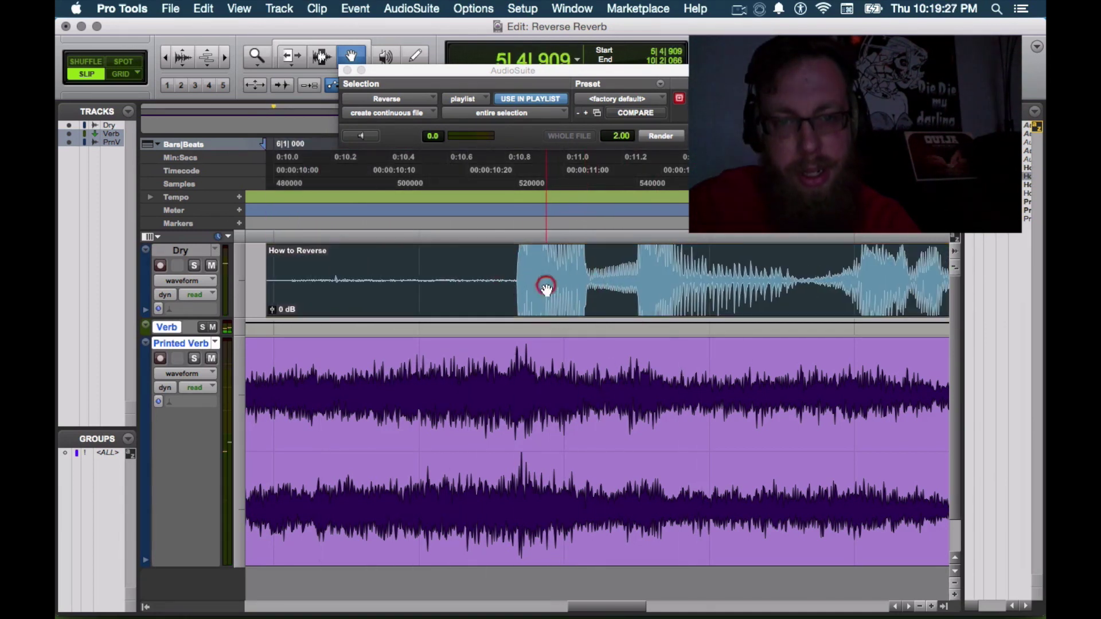
pyautogui.click(326, 222)
pyautogui.press('space')
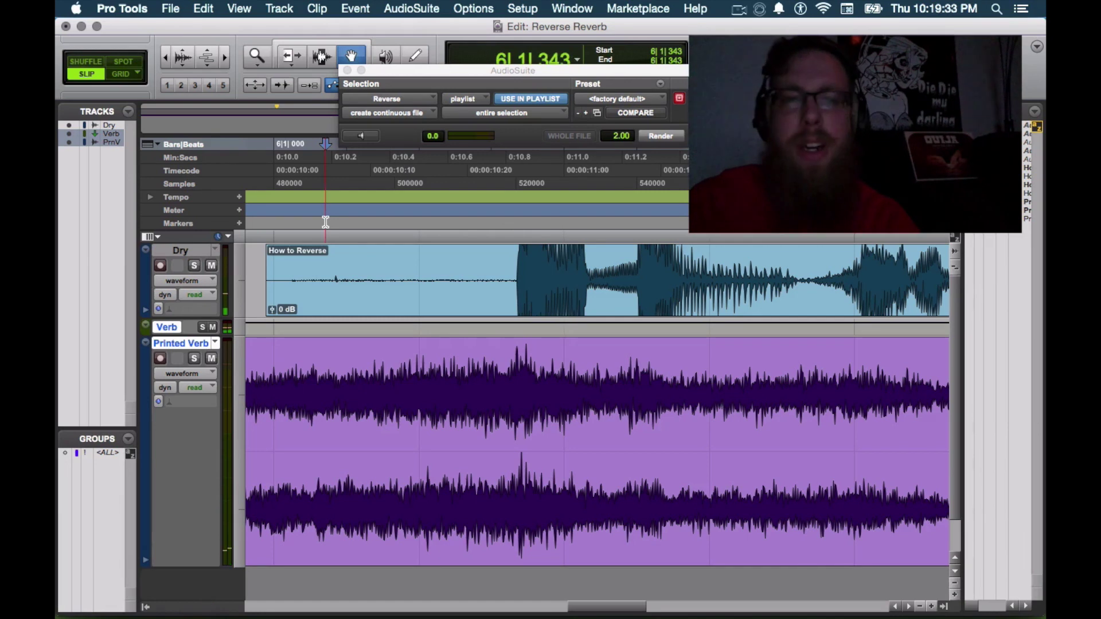
pyautogui.press('super+bracketleft')
pyautogui.press('super+bracketleft')
pyautogui.press('super+bracketleft')
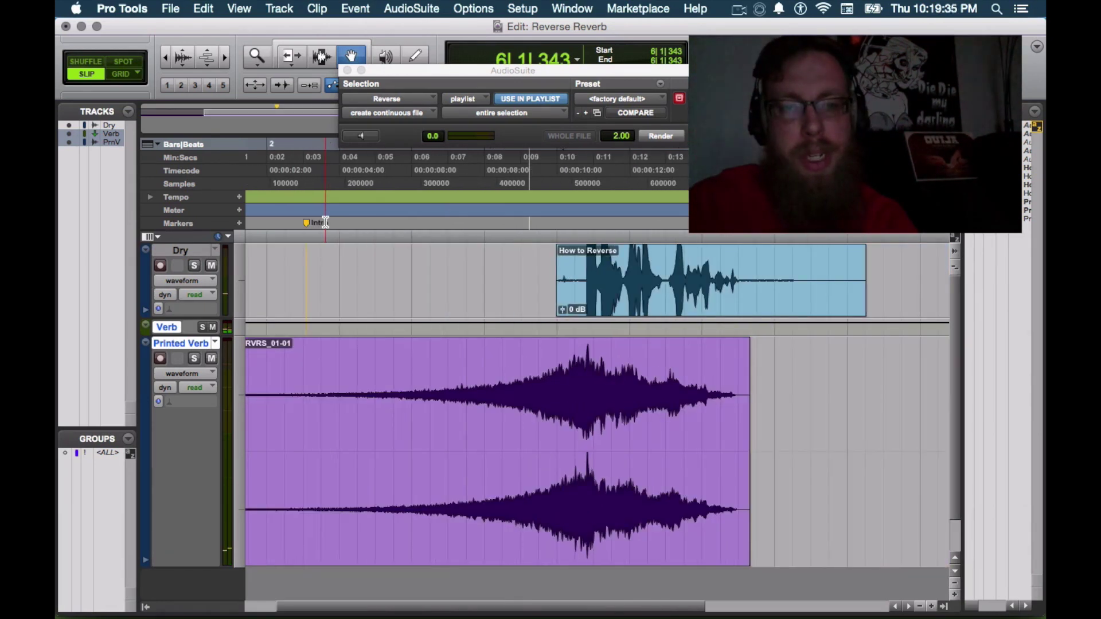
pyautogui.click(399, 233)
pyautogui.press('super+equal')
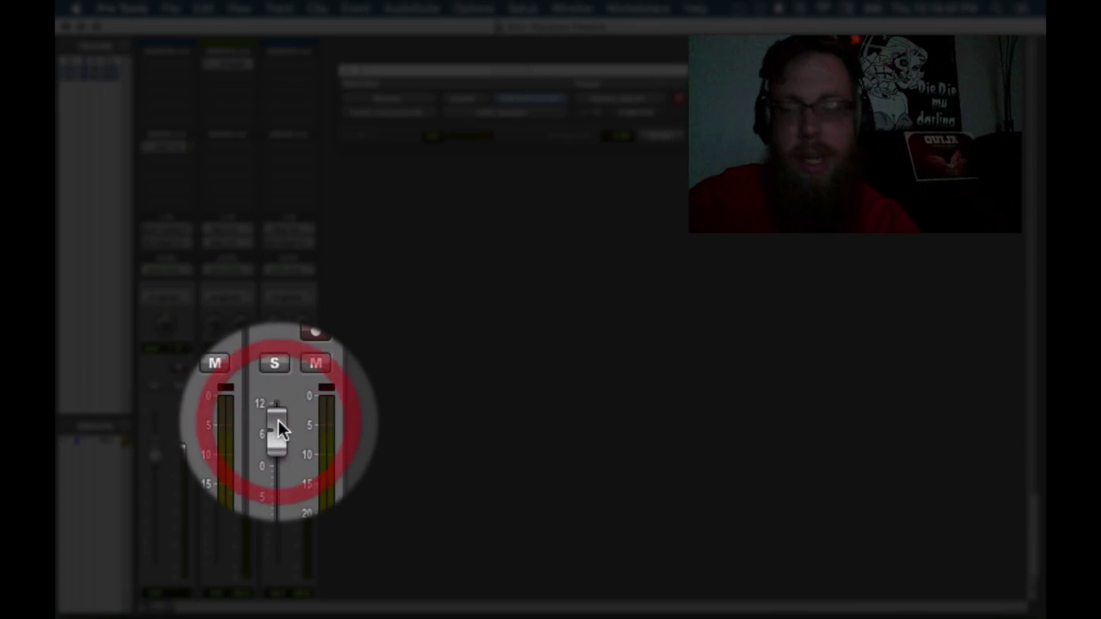
pyautogui.press('super+equal')
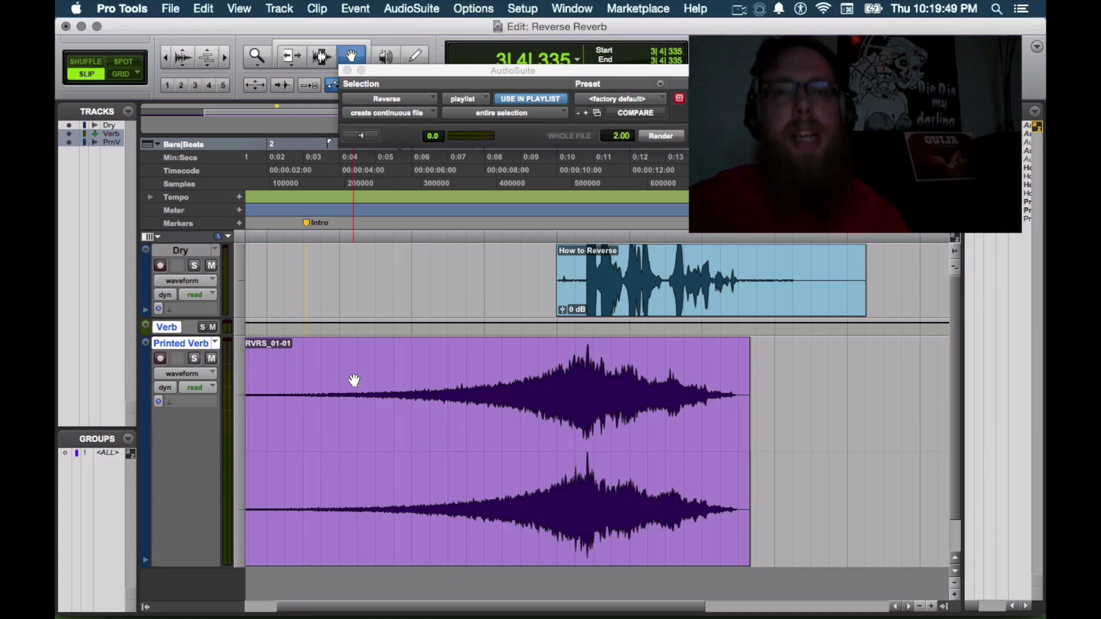
pyautogui.press('space')
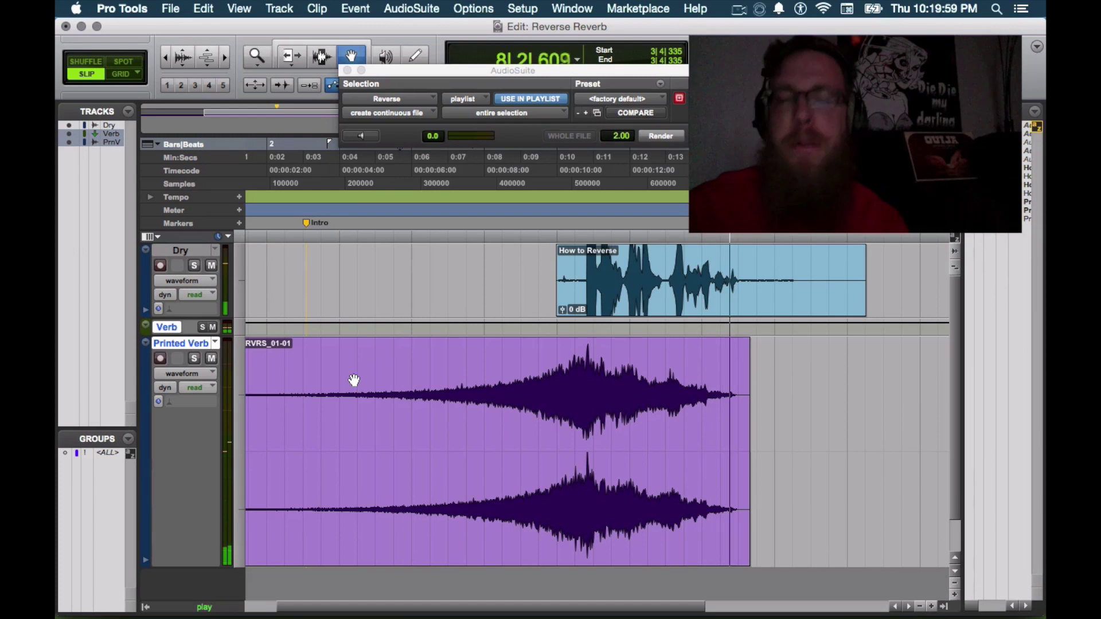
pyautogui.press('space')
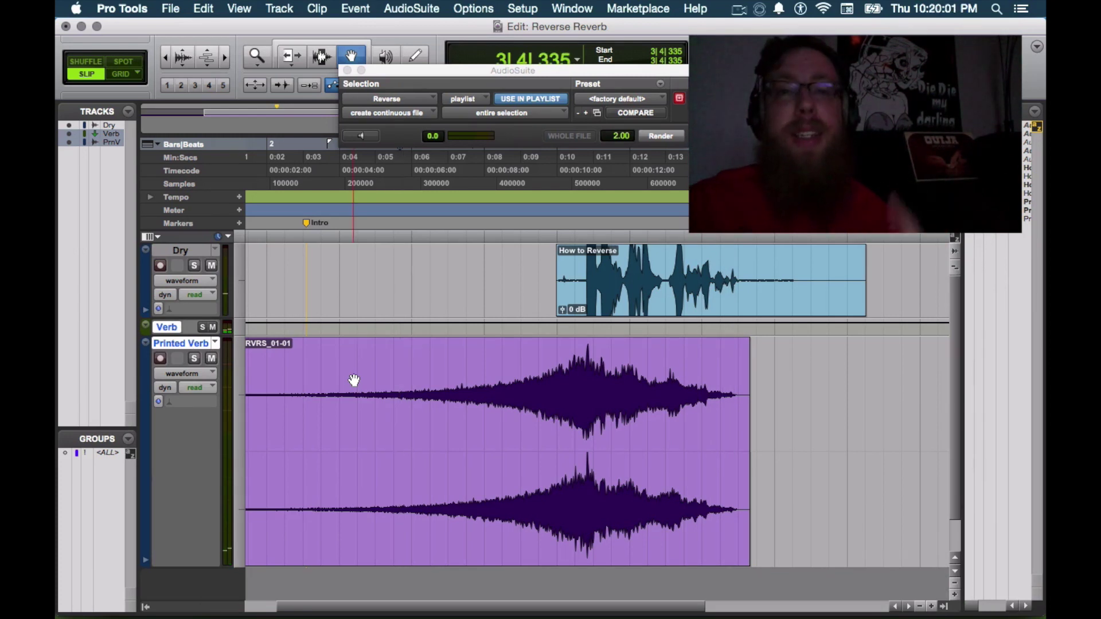